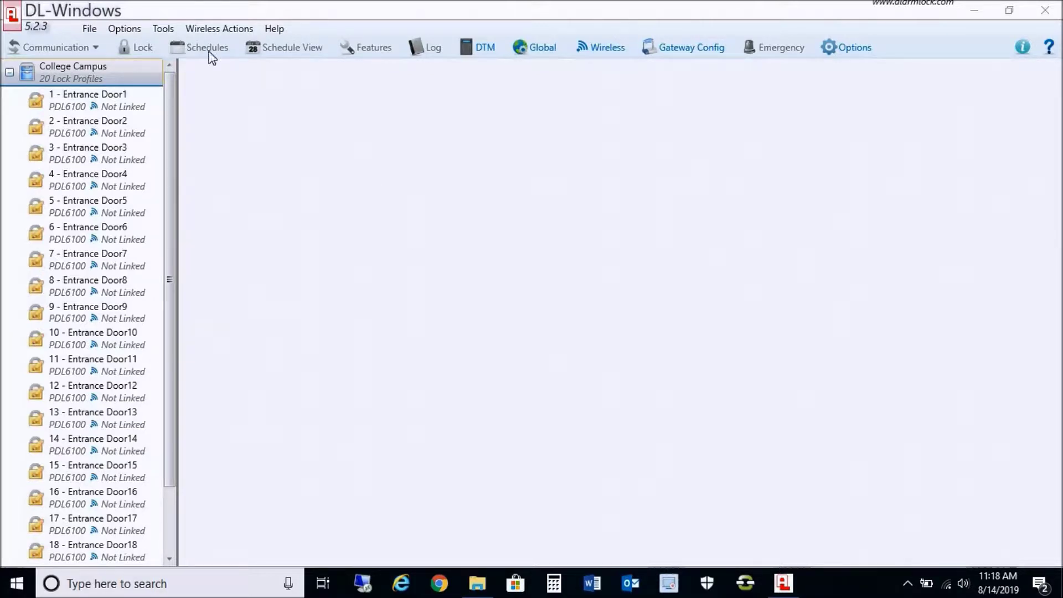
Step: Start a database backup from Tools, then cancel the default save to Documents
click(163, 28)
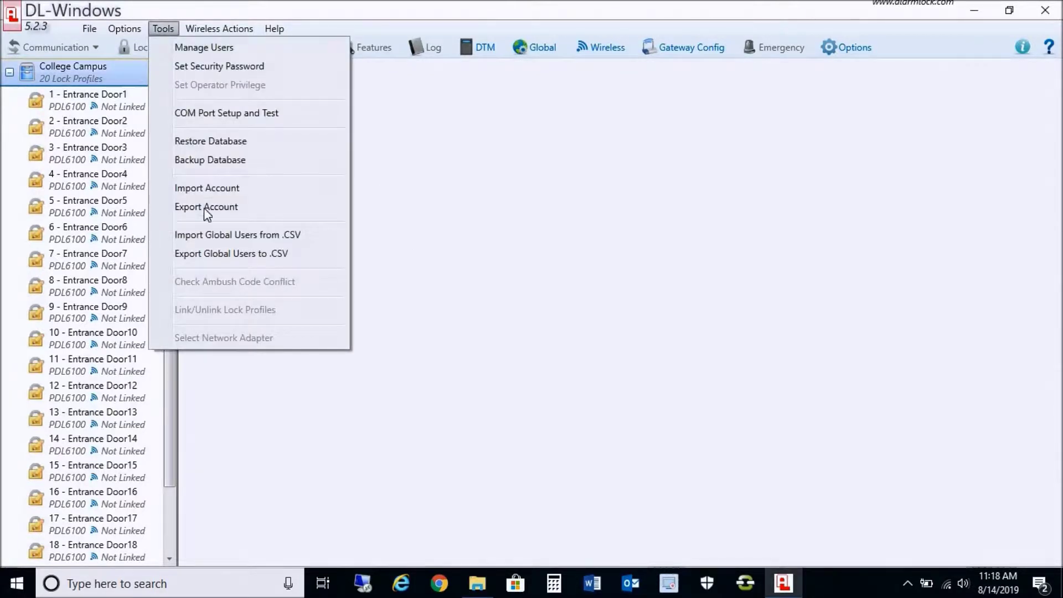
click(208, 158)
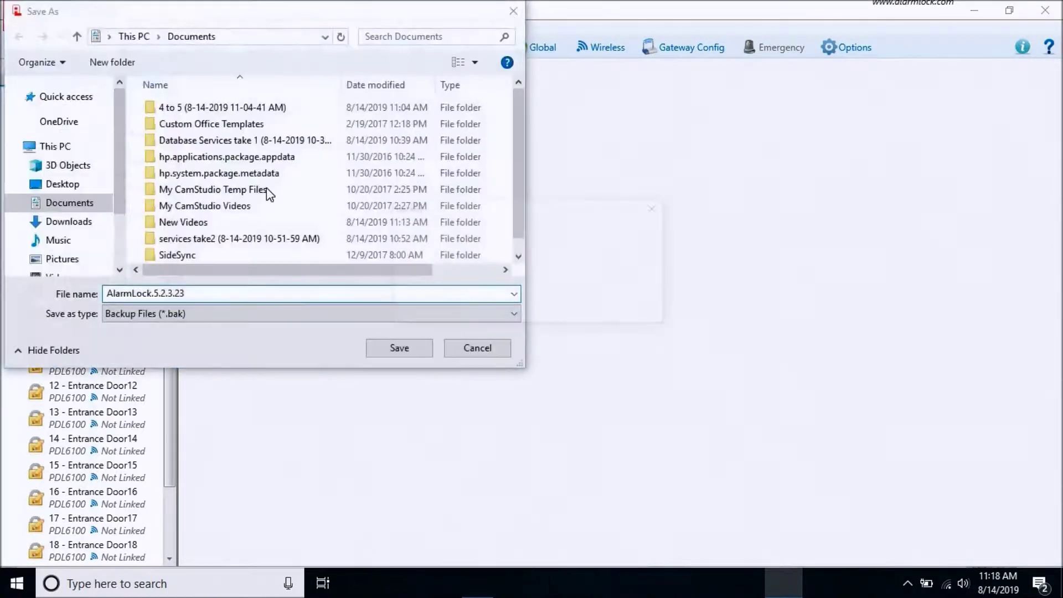
click(580, 314)
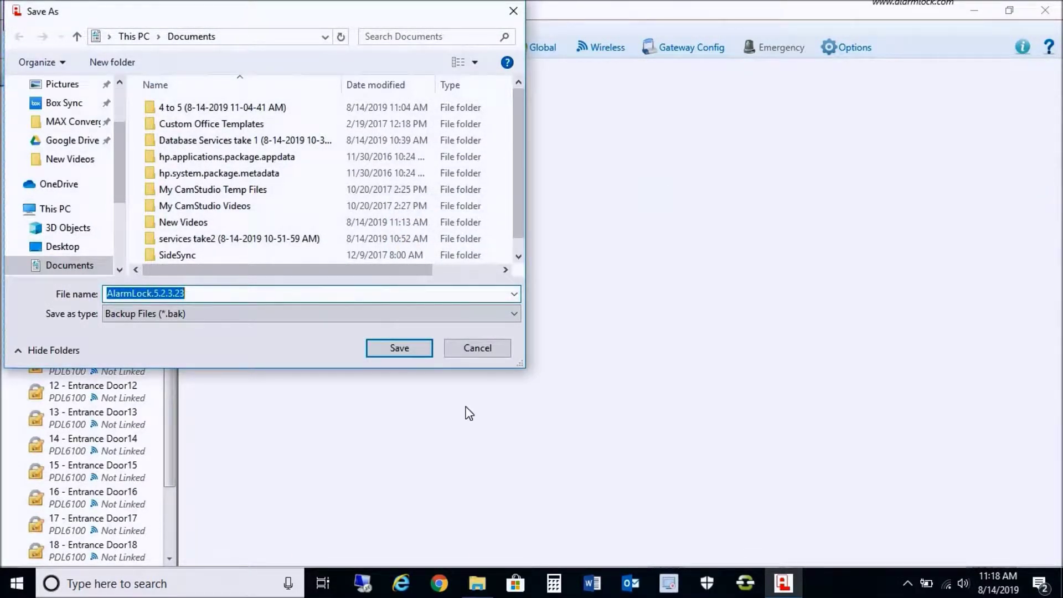
scroll(122, 104, up, 2)
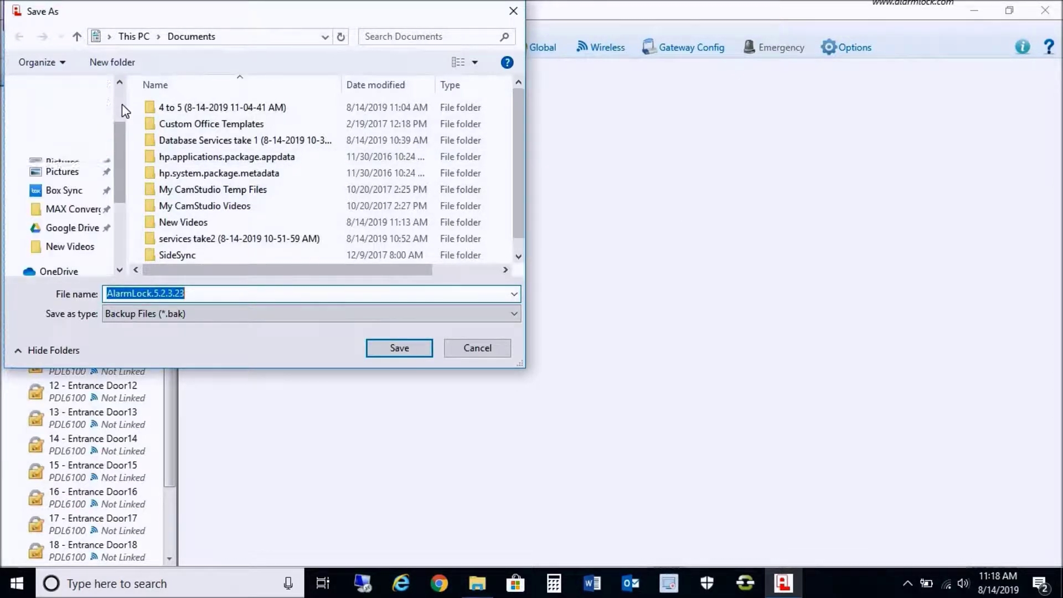
click(471, 347)
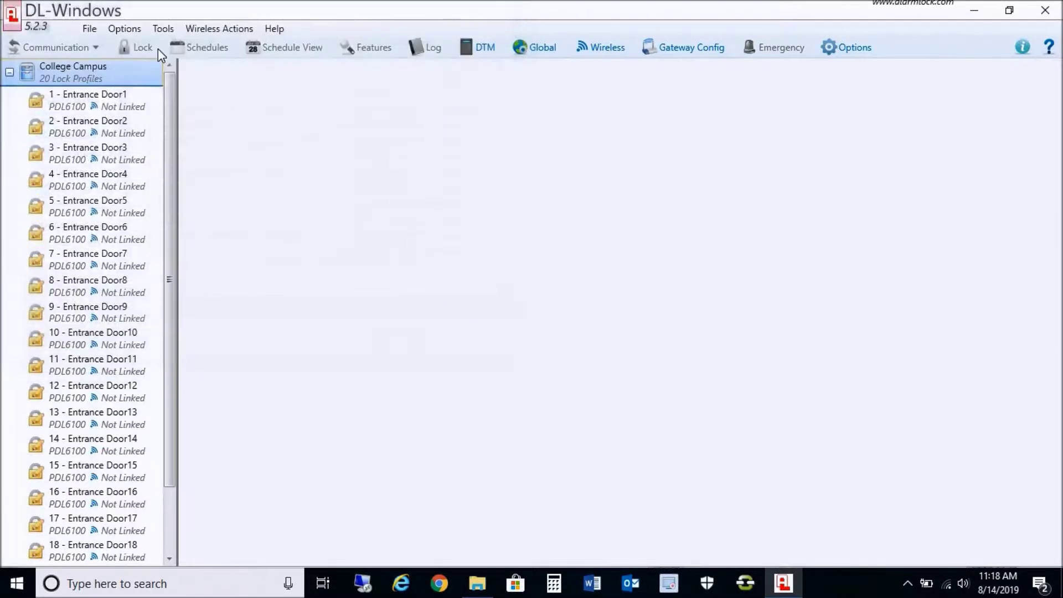
Step: Back up the database to MSSQL\Backup as AlarmLock.5.2.3.23-8-14-19 and confirm success
click(163, 31)
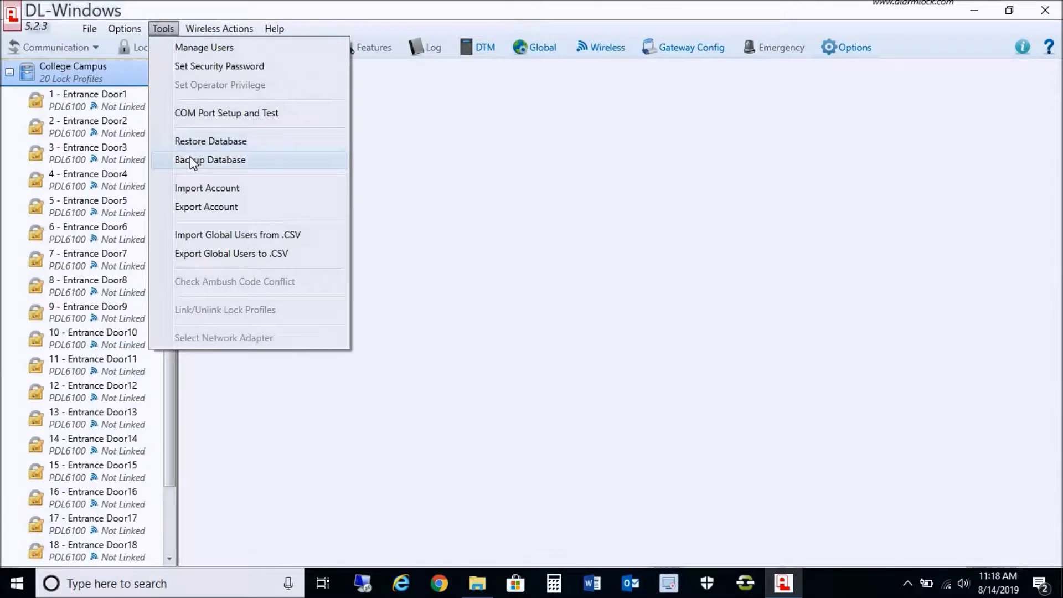
click(191, 159)
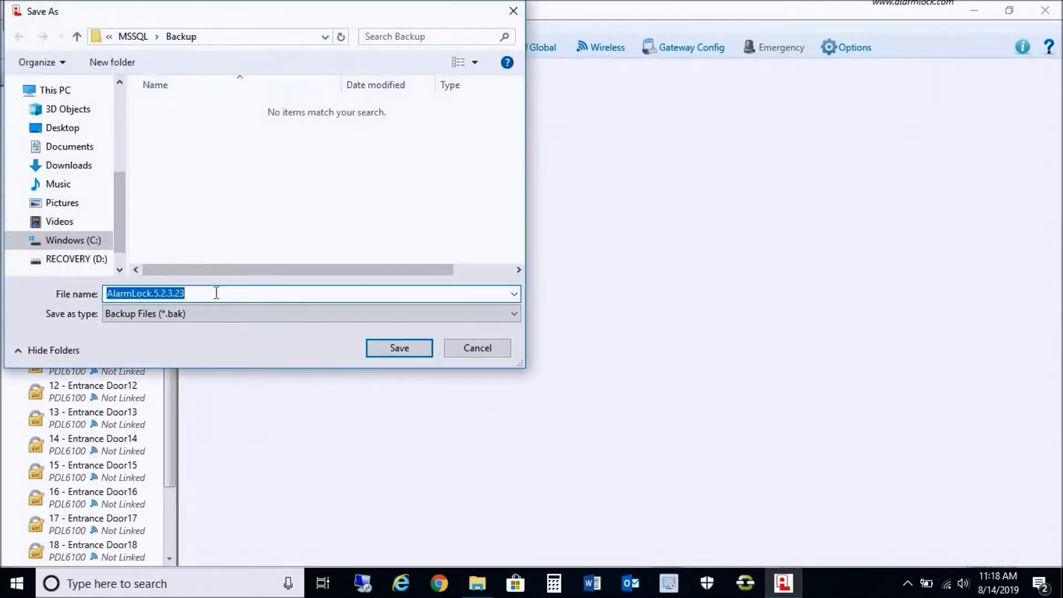
click(215, 293)
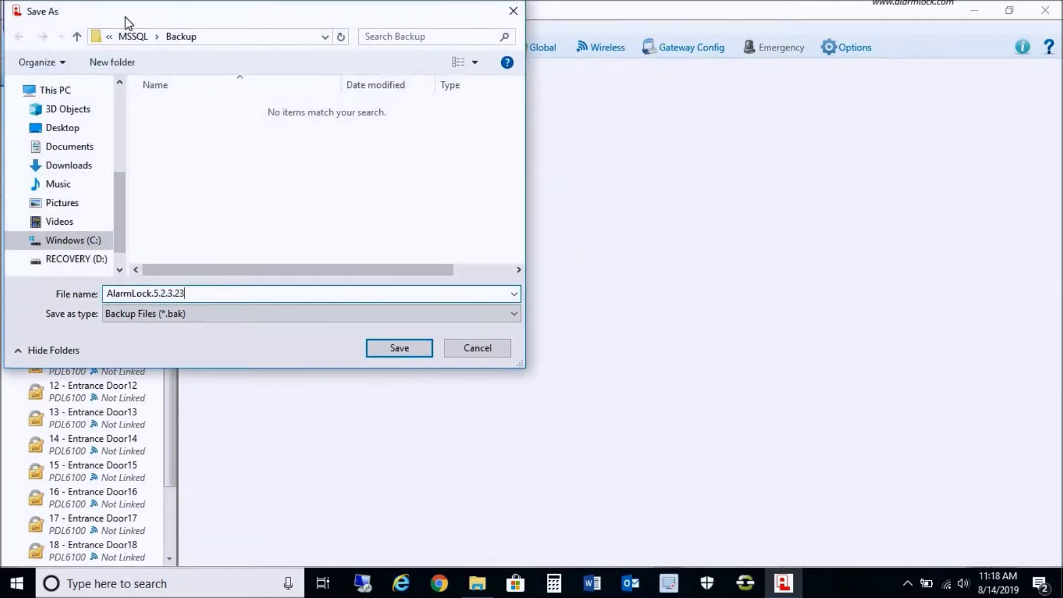
drag(133, 17, 378, 130)
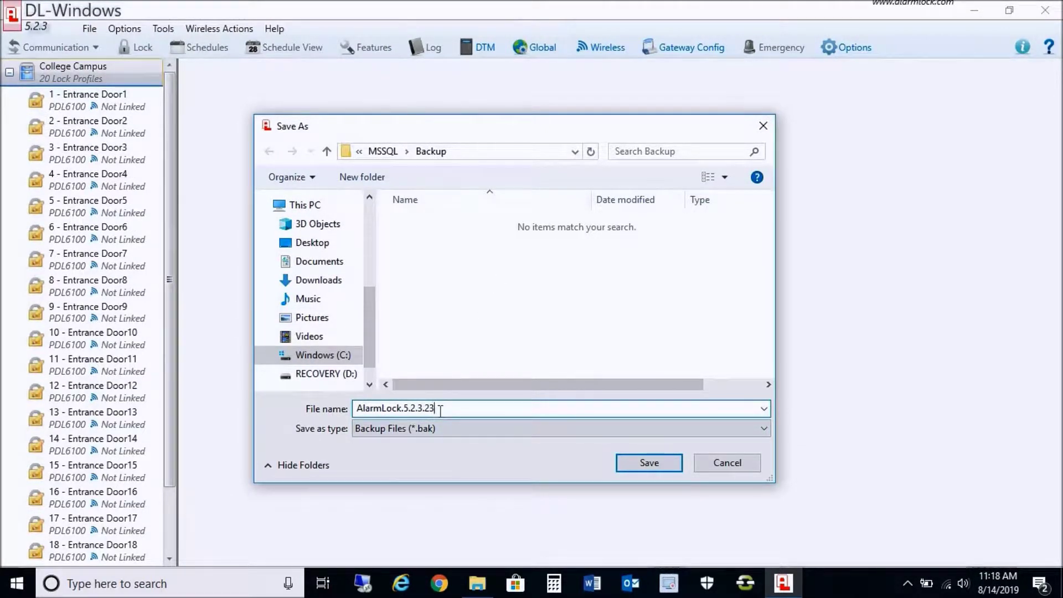
text(-8-14-19)
key(Return)
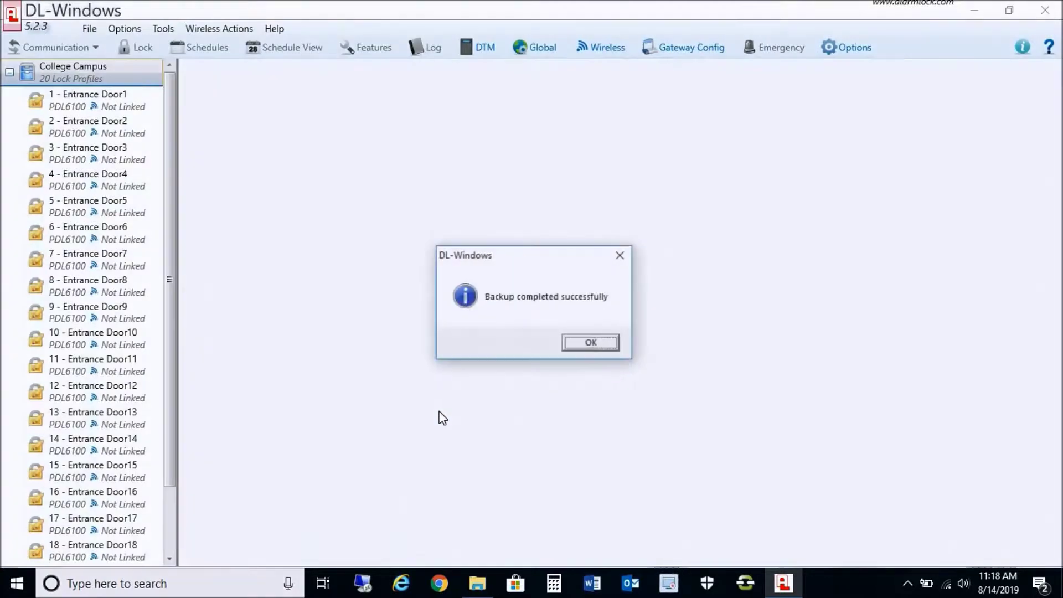
click(592, 344)
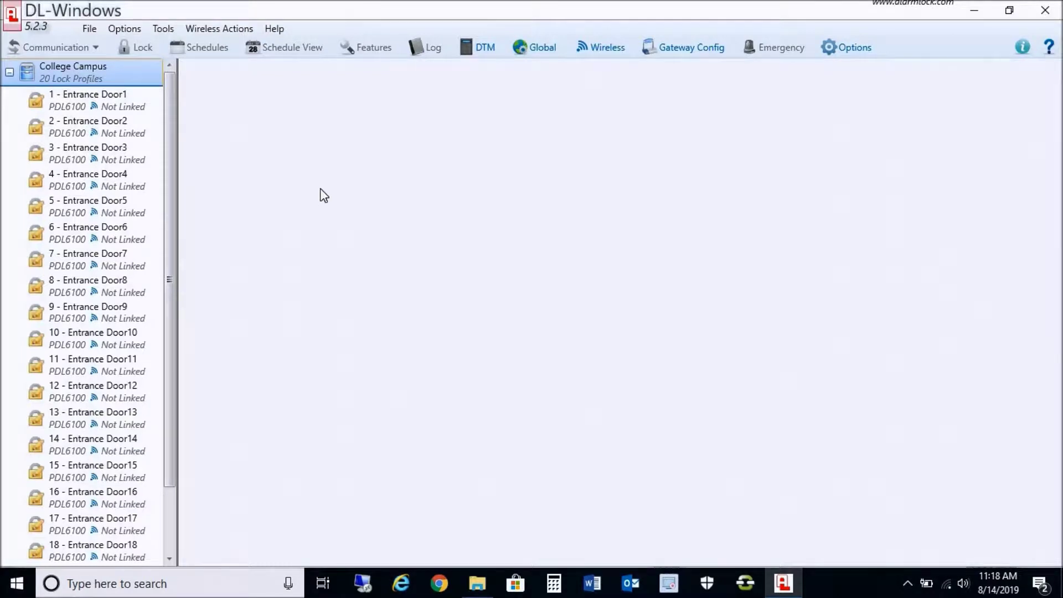
Step: Close DL-Windows and confirm Yes to the exit prompt
click(1041, 22)
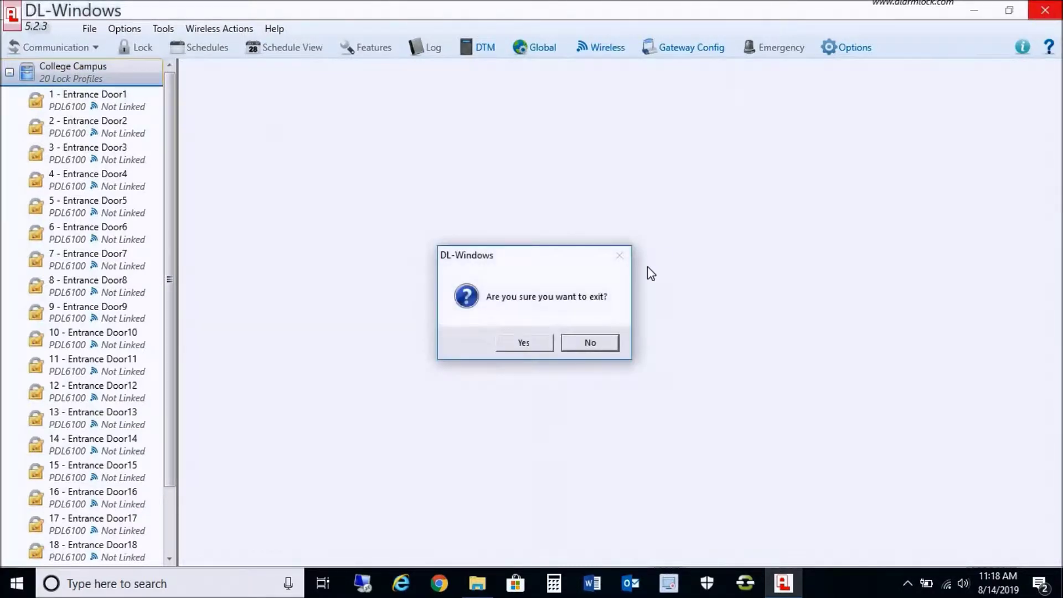
click(523, 342)
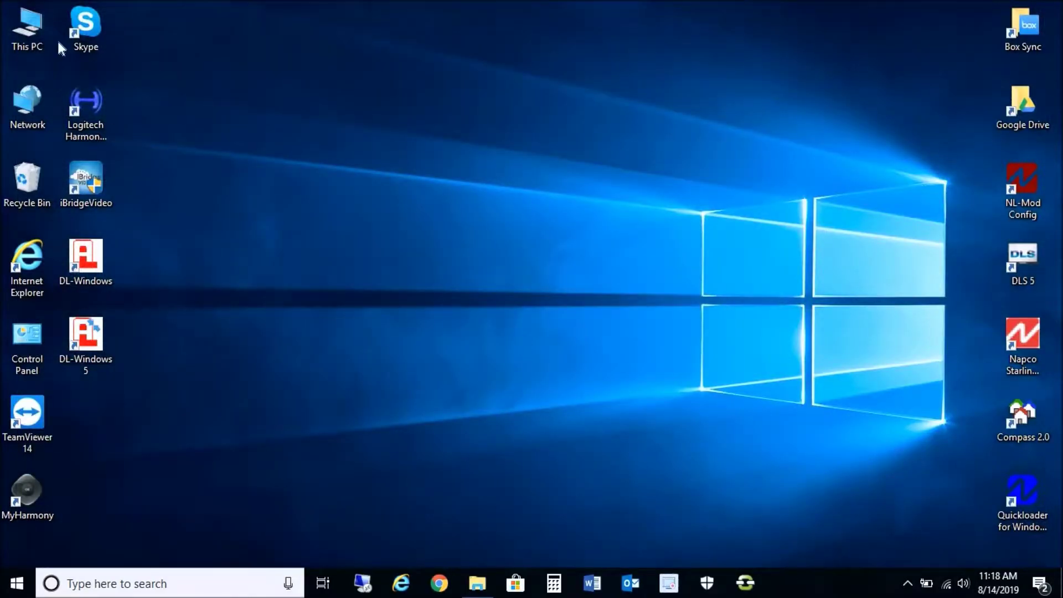
Step: Extract all files from the DL-Windows v5.5.3 zip in Downloads
double_click(44, 32)
click(354, 251)
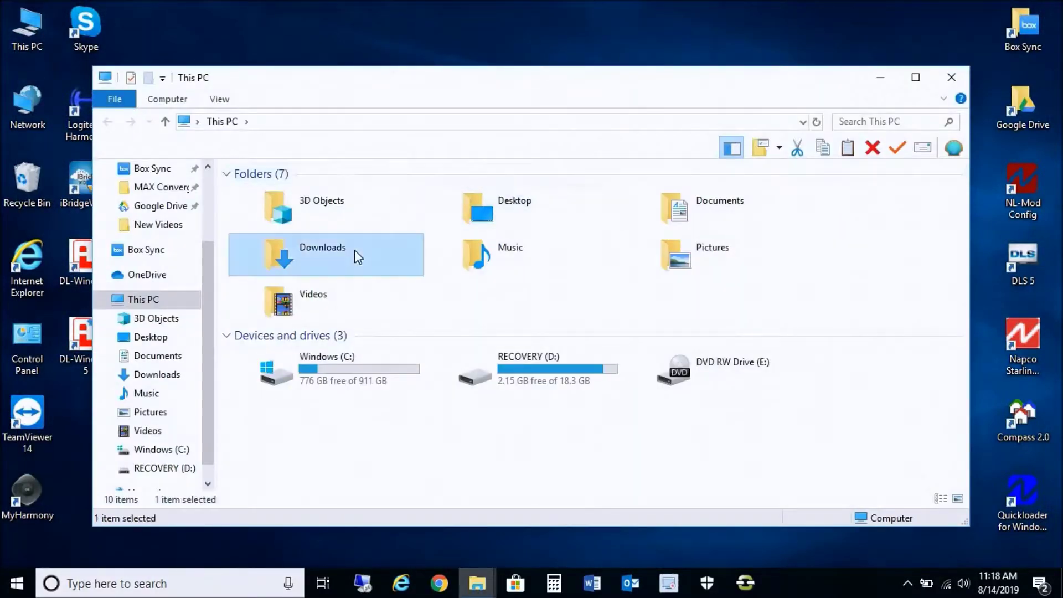
double_click(354, 250)
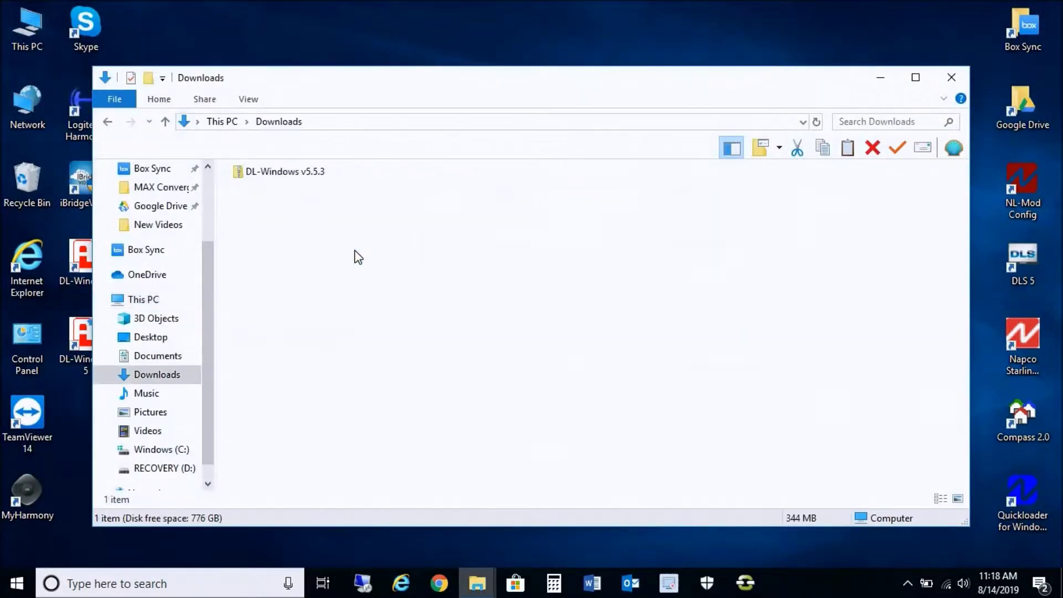
right_click(307, 176)
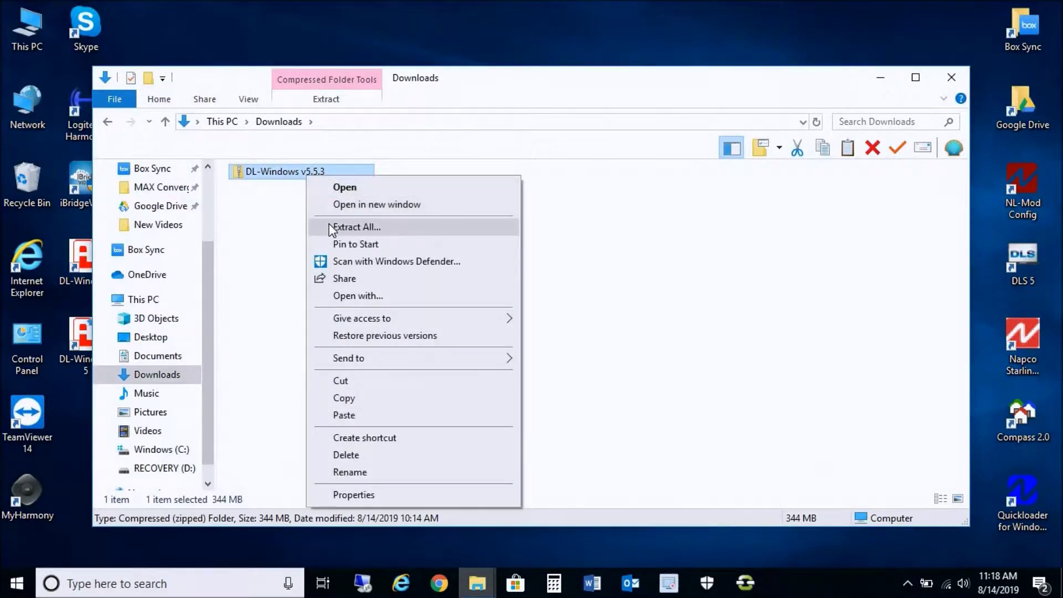
click(355, 227)
click(669, 457)
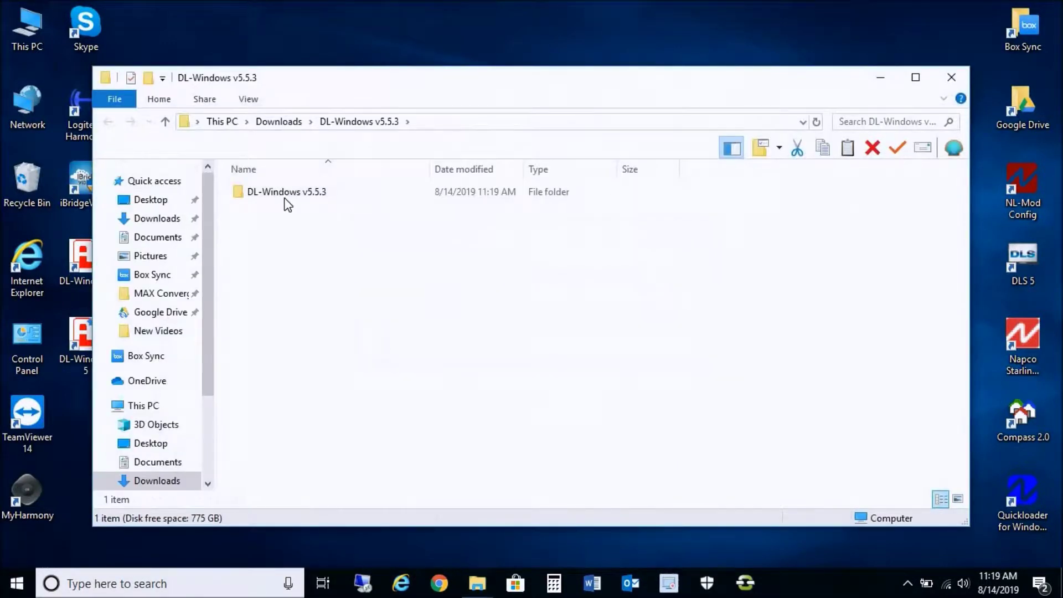
Step: Navigate into DL-Windows v5.5.3\SqlExpress2012 to show the three SQL Express installers
double_click(286, 194)
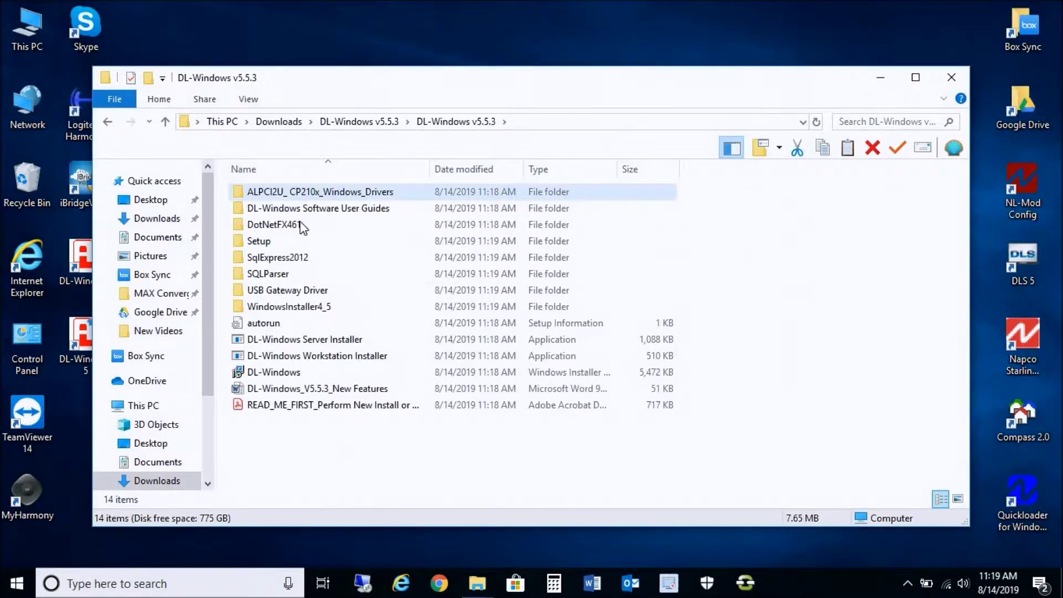
mouse_move(319, 346)
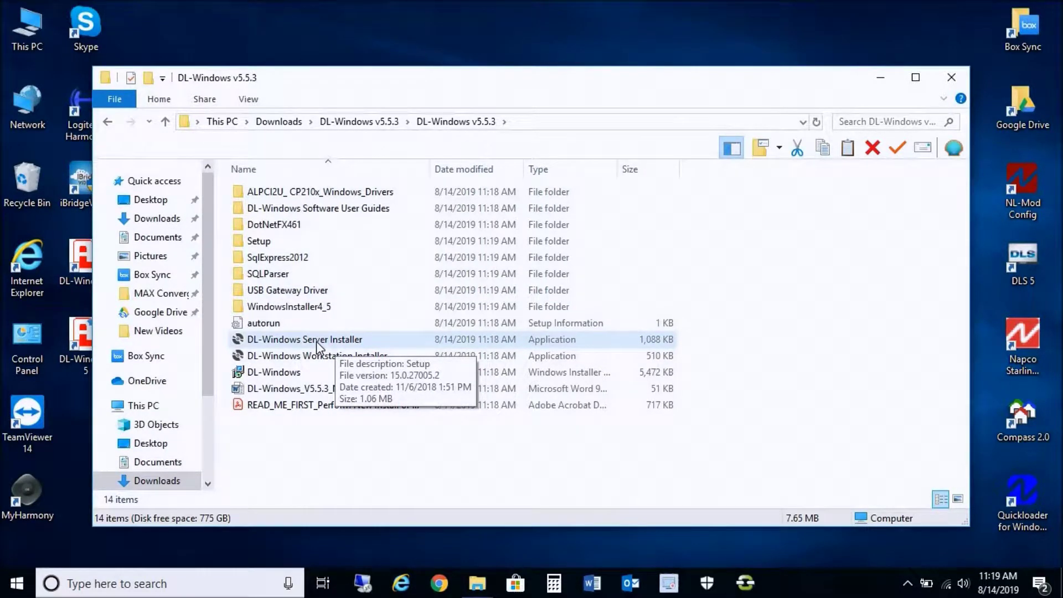
double_click(285, 256)
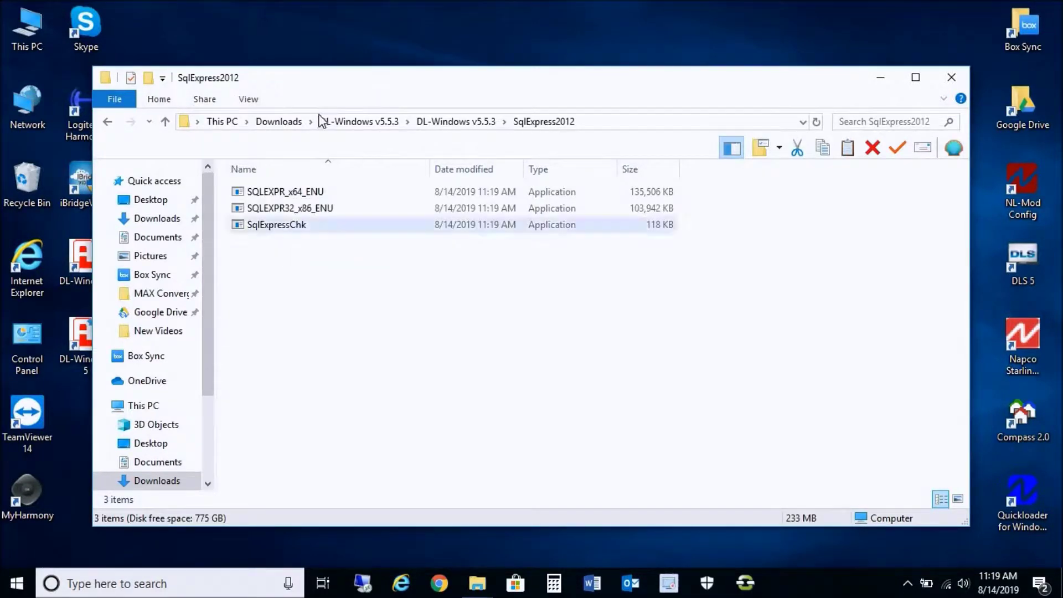
drag(314, 79, 396, 63)
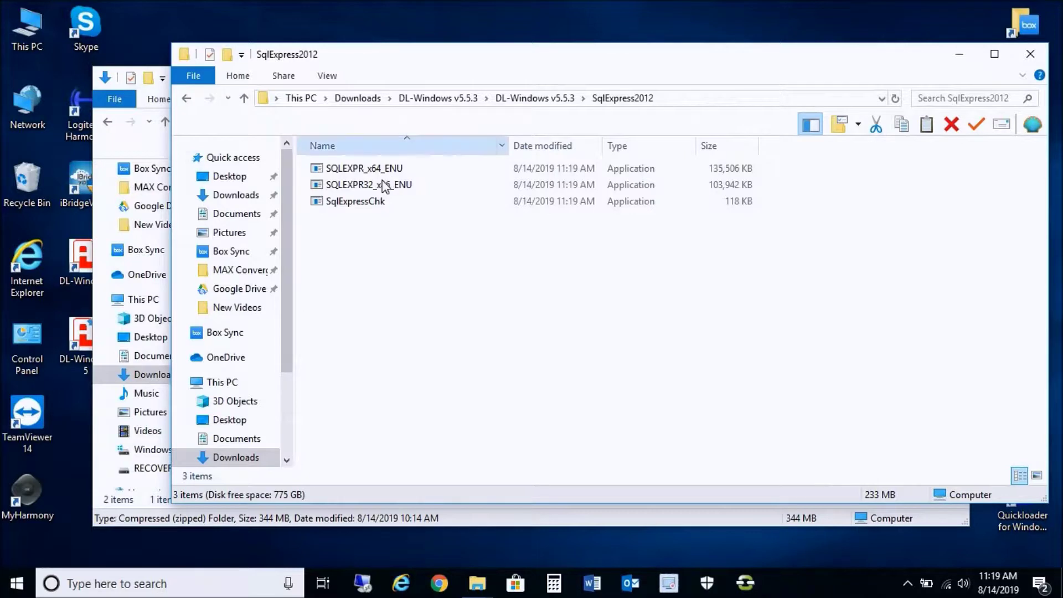
click(507, 98)
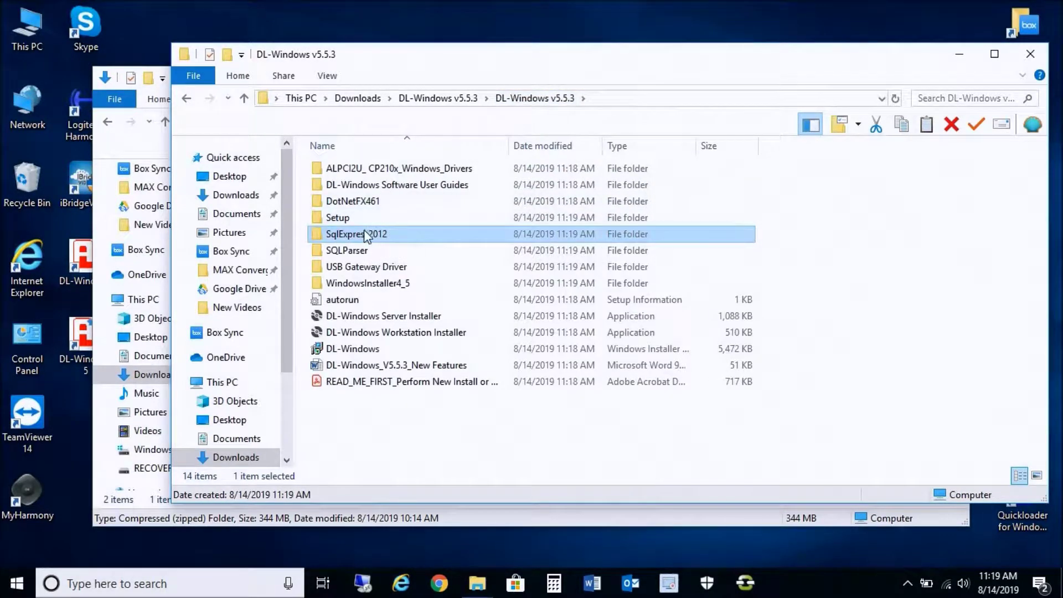
double_click(339, 233)
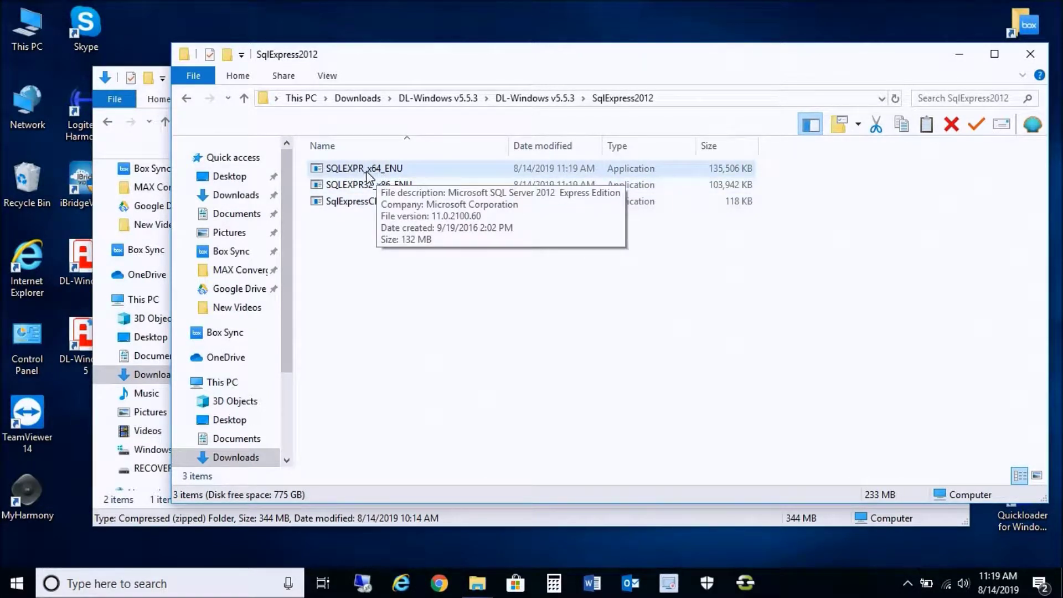
click(18, 581)
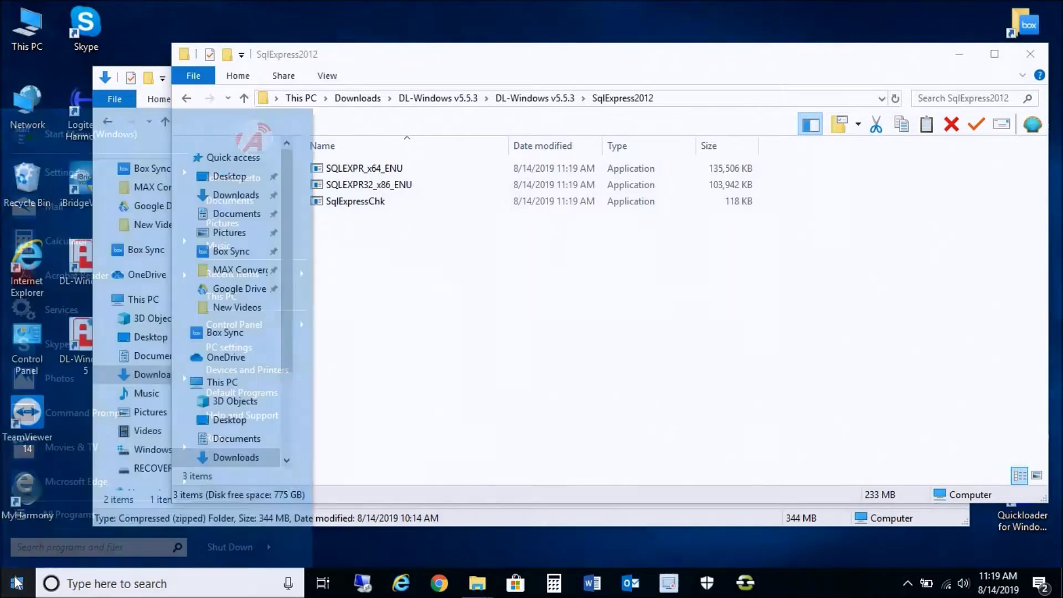
right_click(206, 295)
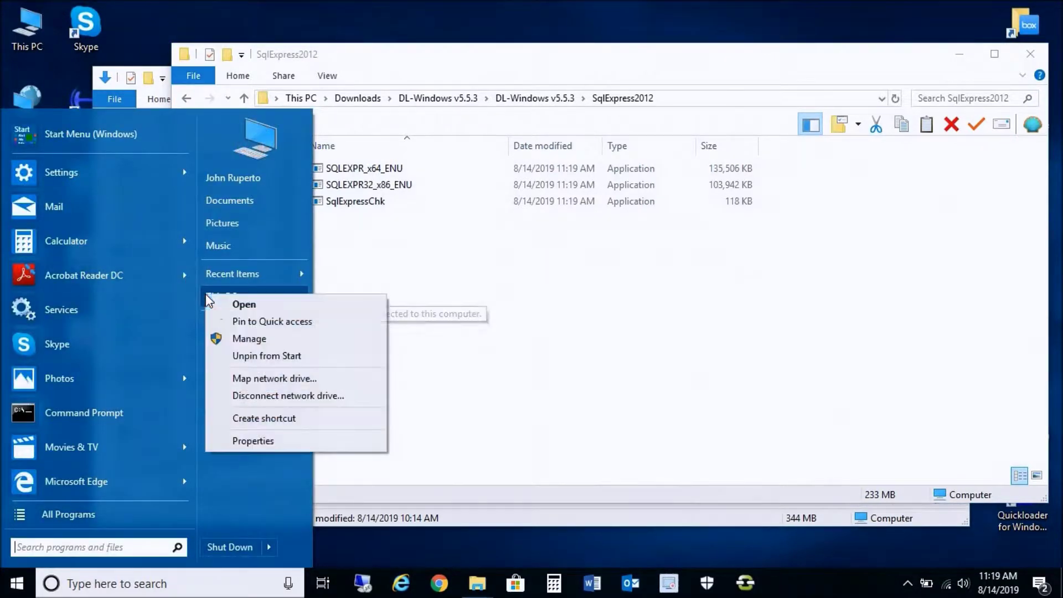
click(254, 438)
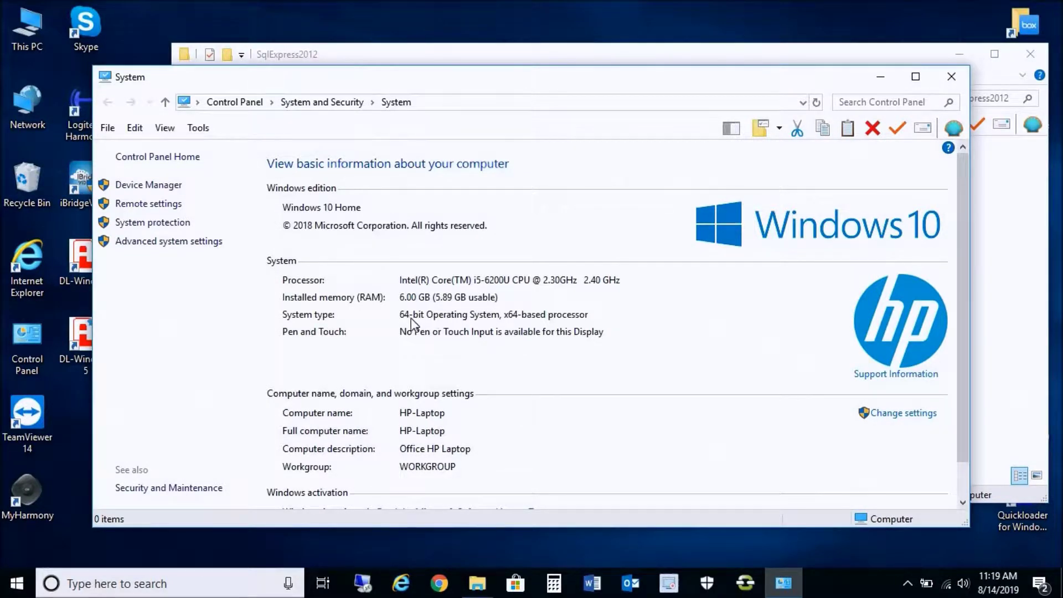
click(951, 76)
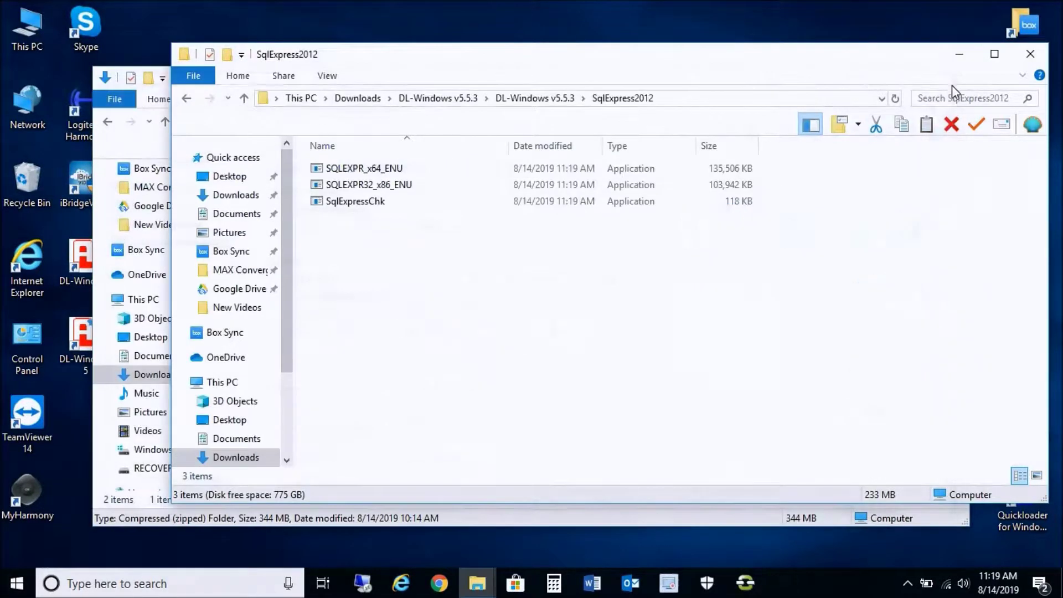
Step: Run the SQLEXPR_x64_ENU installer from the SqlExpress2012 folder
double_click(394, 169)
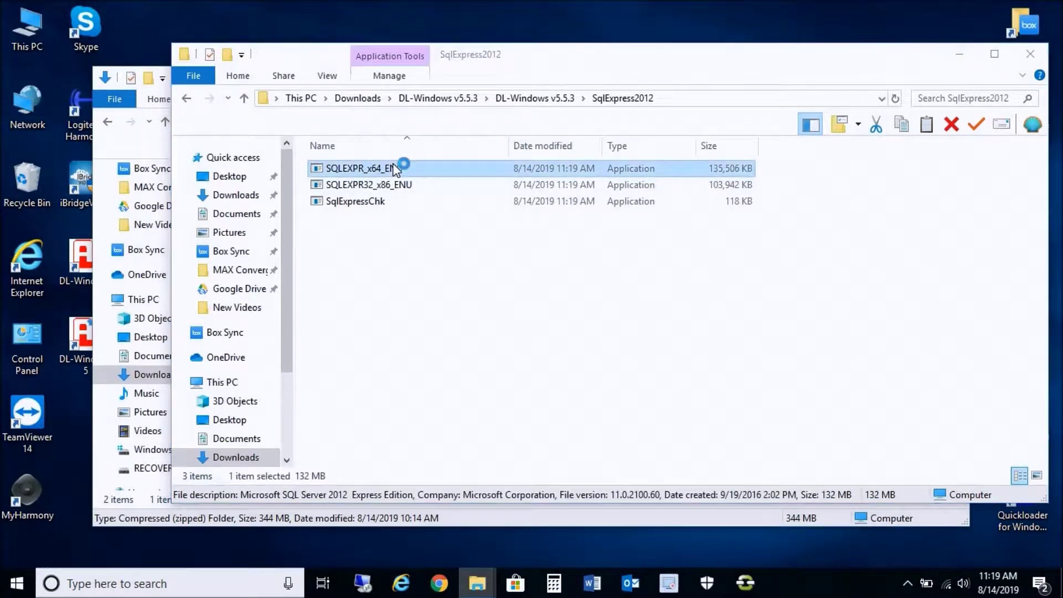
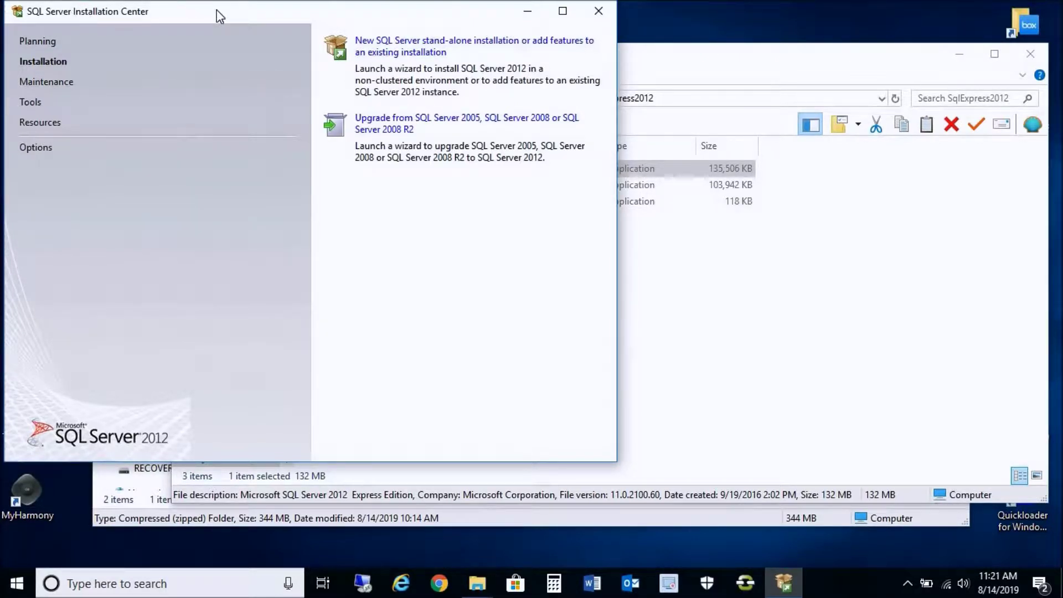
Step: Begin a new SQL Server stand-alone installation and accept the Microsoft license terms
click(394, 53)
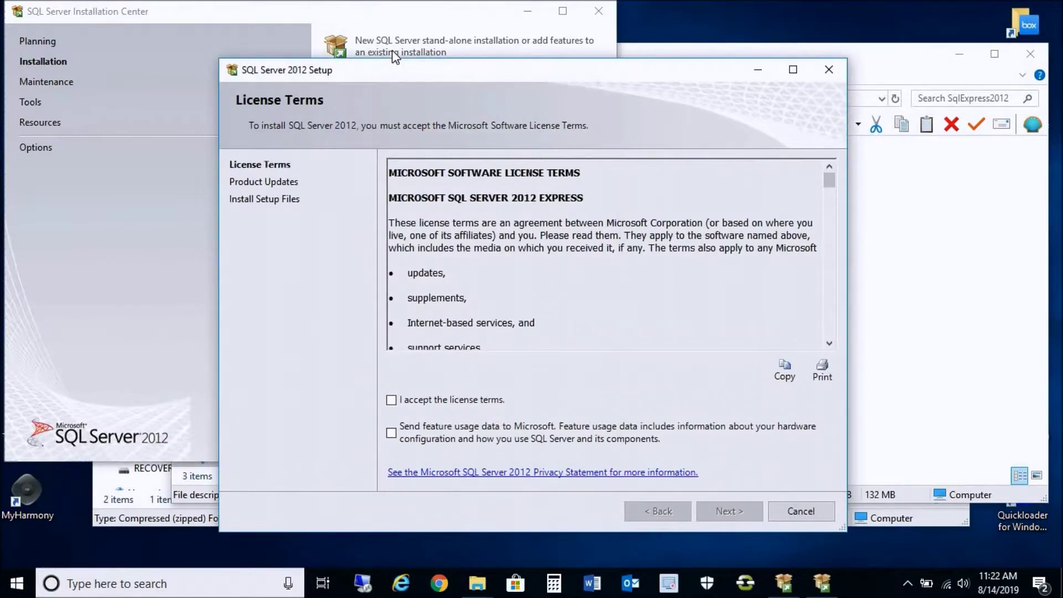
click(392, 401)
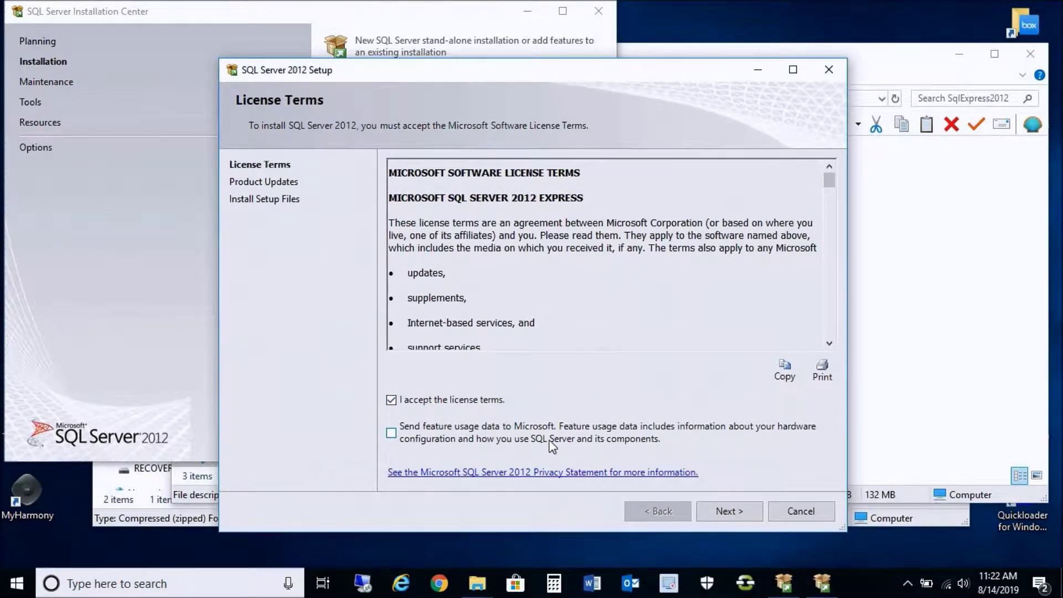
Step: Move past License Terms and keep the 26 MB SQL Server 2012 SP1 GDR update included
click(725, 511)
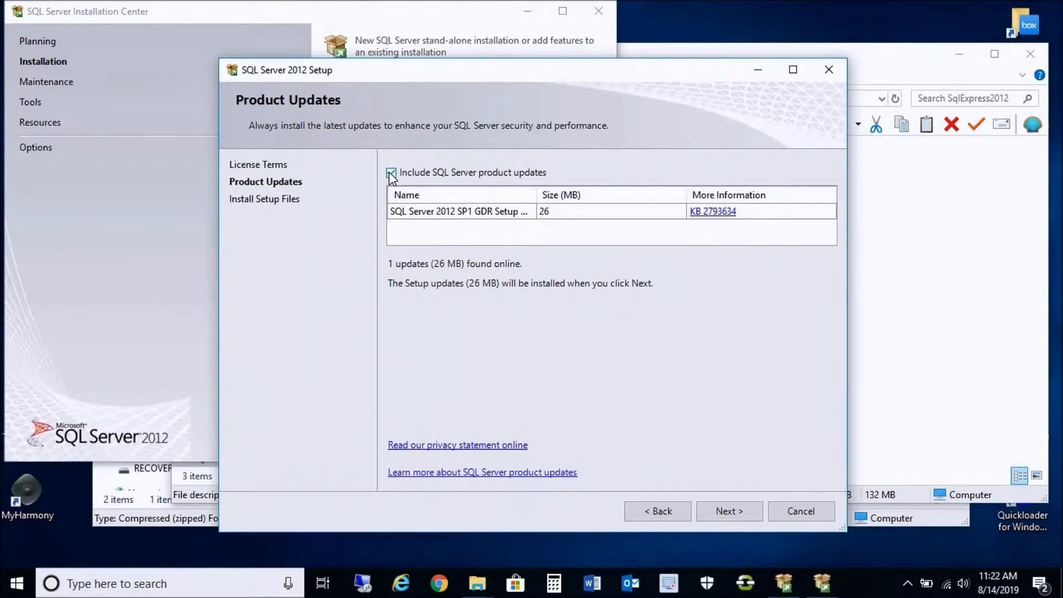
click(731, 514)
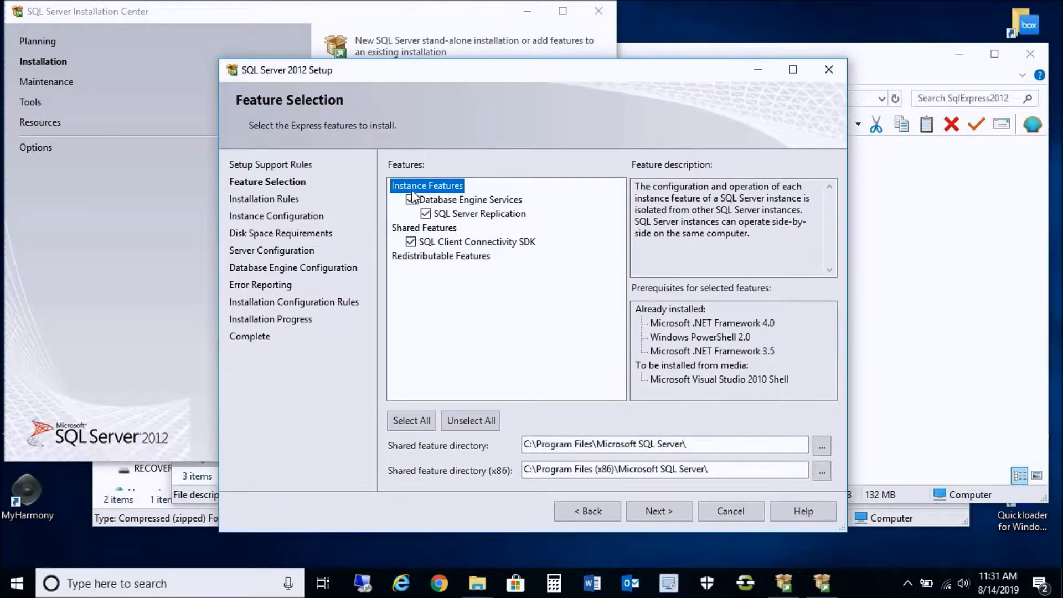
Step: Select all Express features and continue to Instance Configuration
click(406, 420)
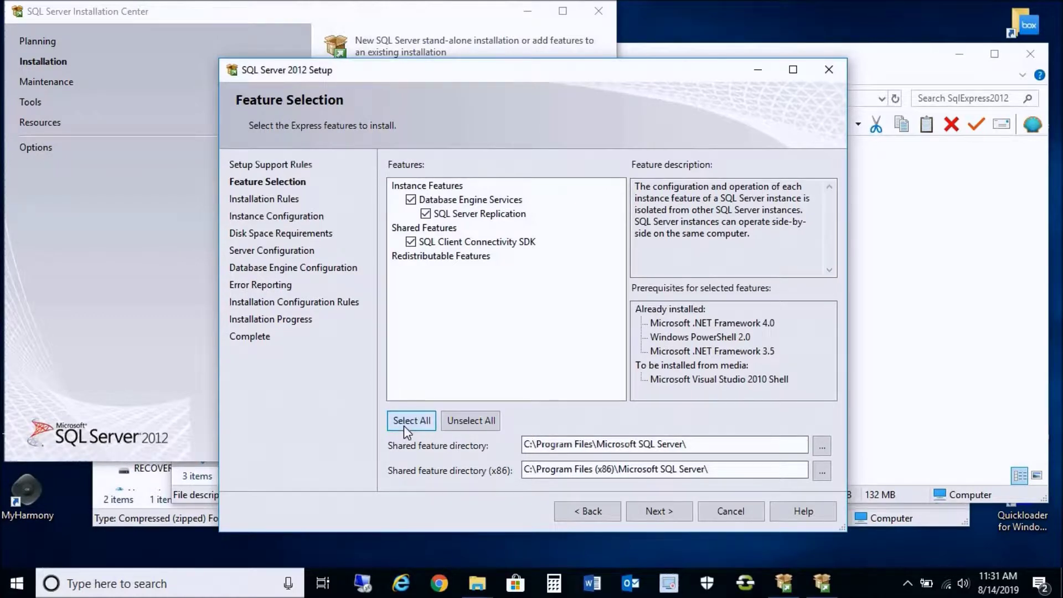
click(663, 506)
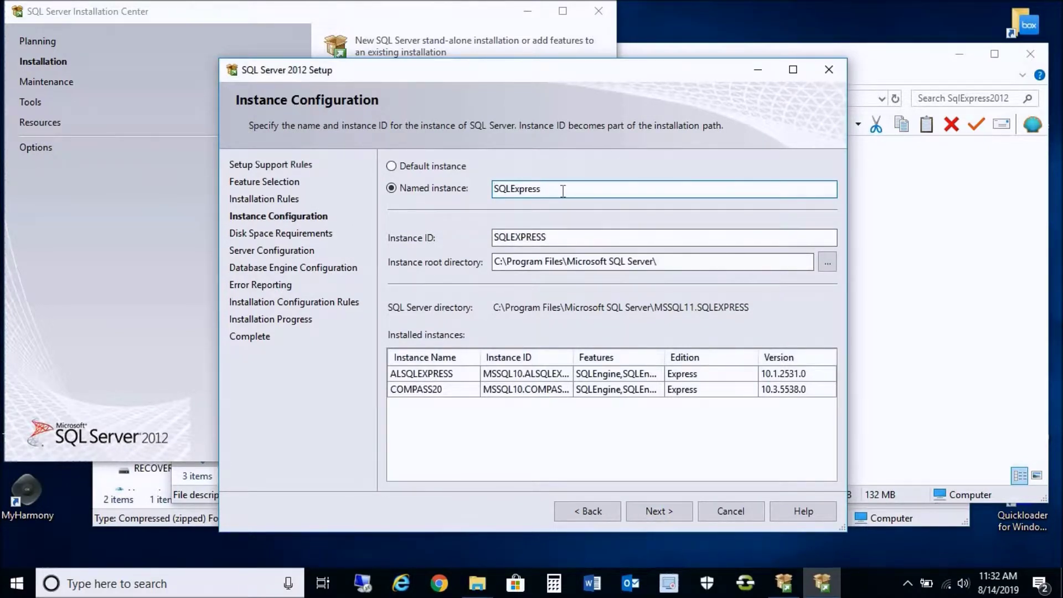
Step: Rename the named instance to ALSQLExpress2012 with instance ID ALSQLEXPRESS2012
click(496, 188)
text(AL)
click(576, 190)
text(2012)
click(593, 237)
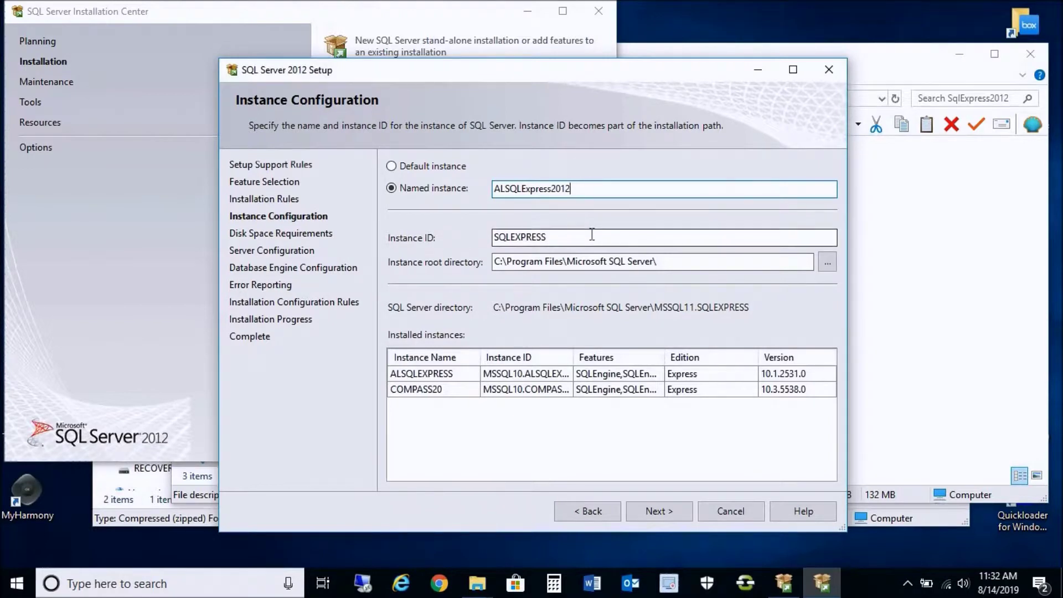
key(ctrl+a)
text(ALSQLEXPRESS2012)
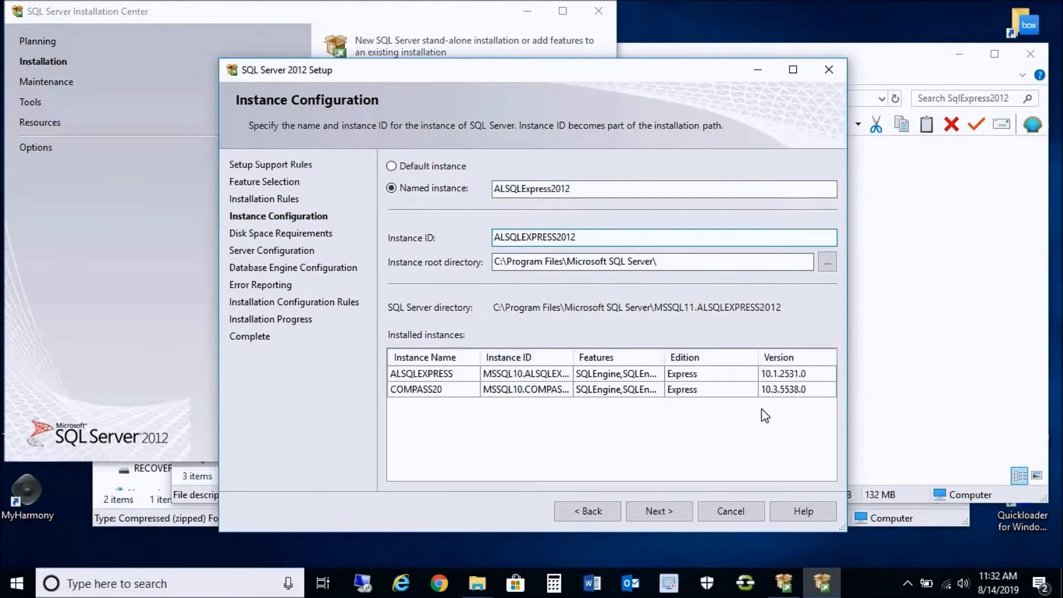
click(664, 507)
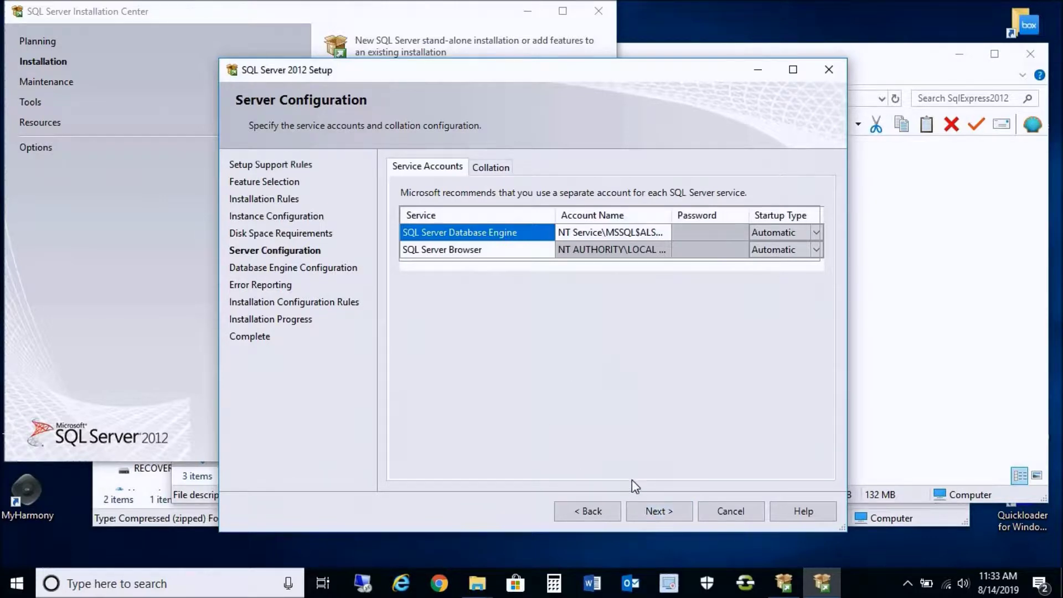
Step: Keep the default service accounts on Server Configuration and continue
click(659, 510)
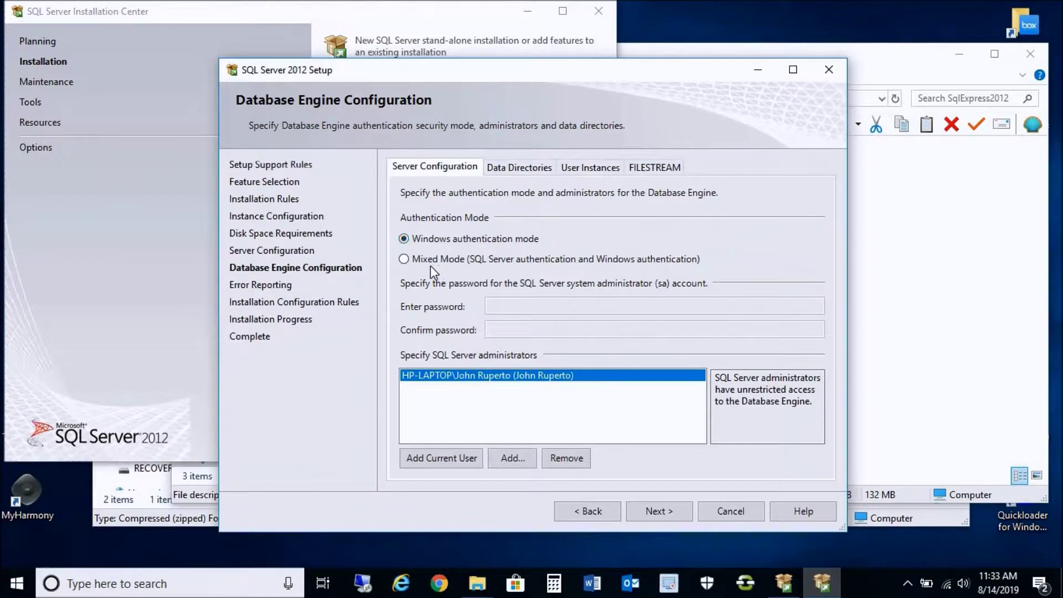
Step: Choose Mixed Mode authentication and enter the same sa password in both password fields
click(454, 260)
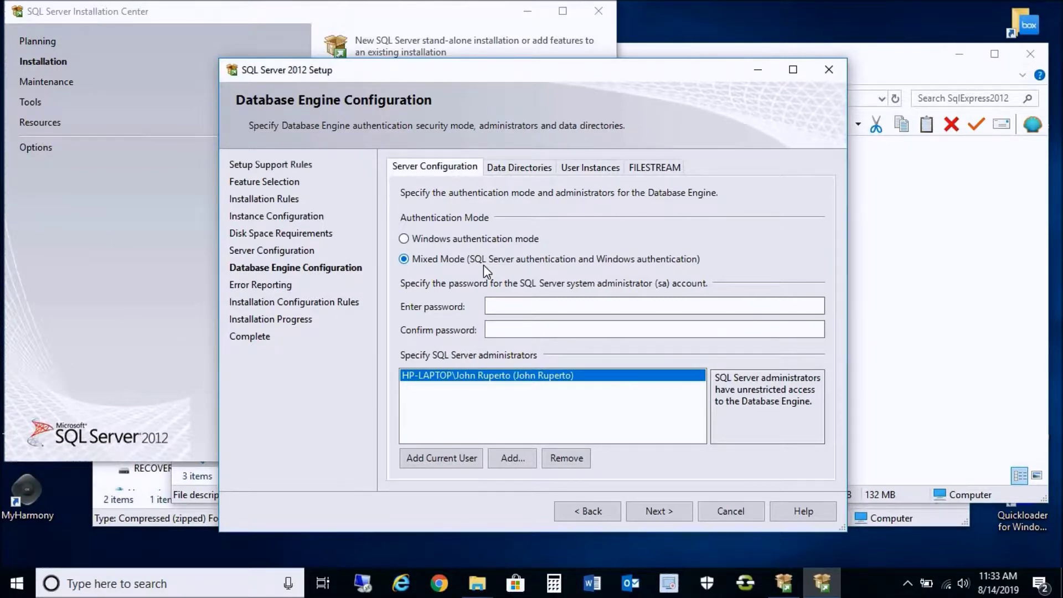
click(515, 307)
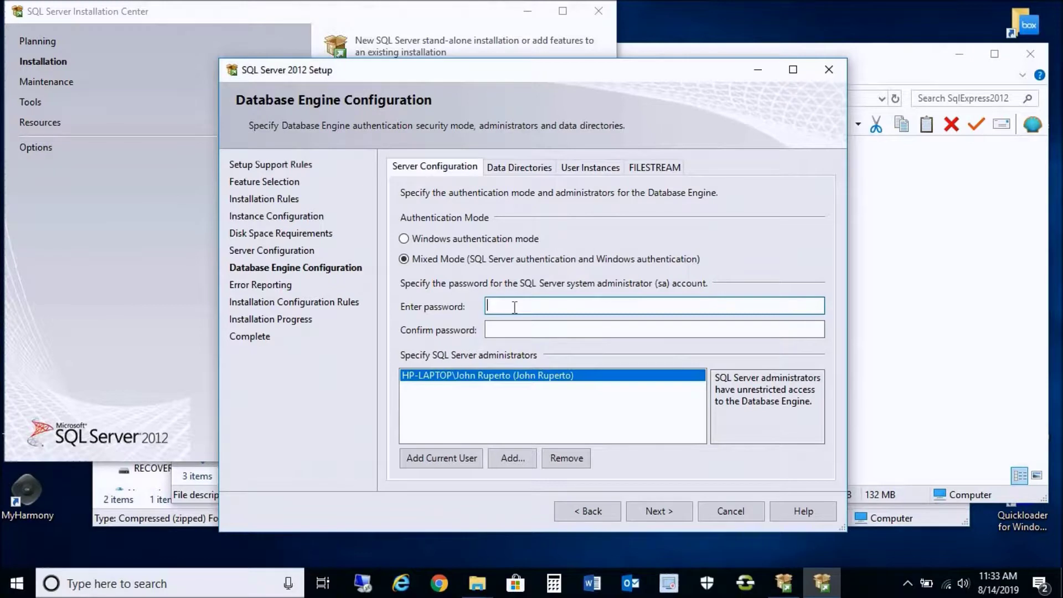
key(Tab)
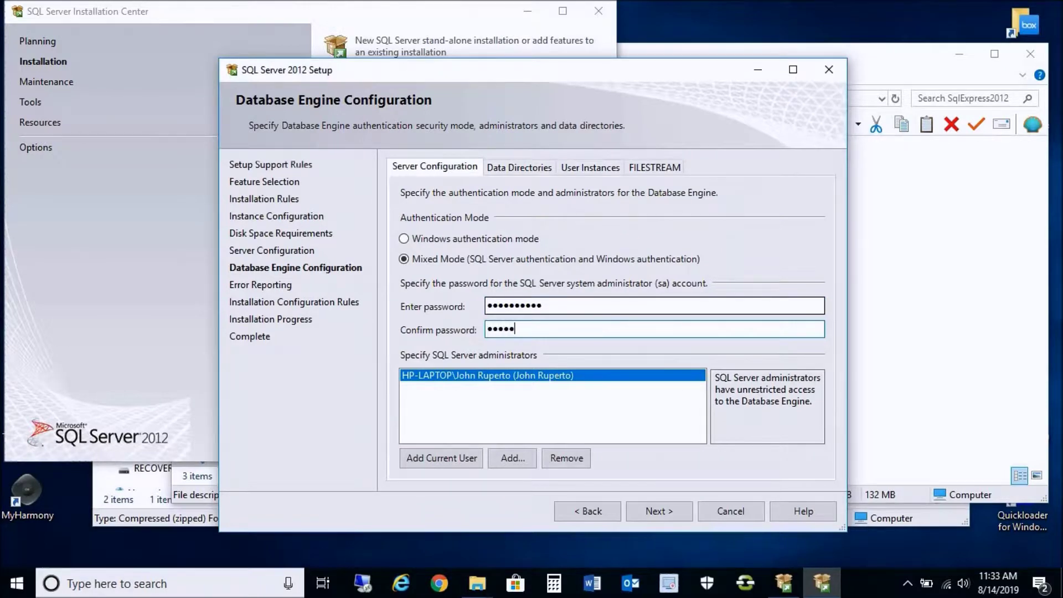
key(shift+Tab)
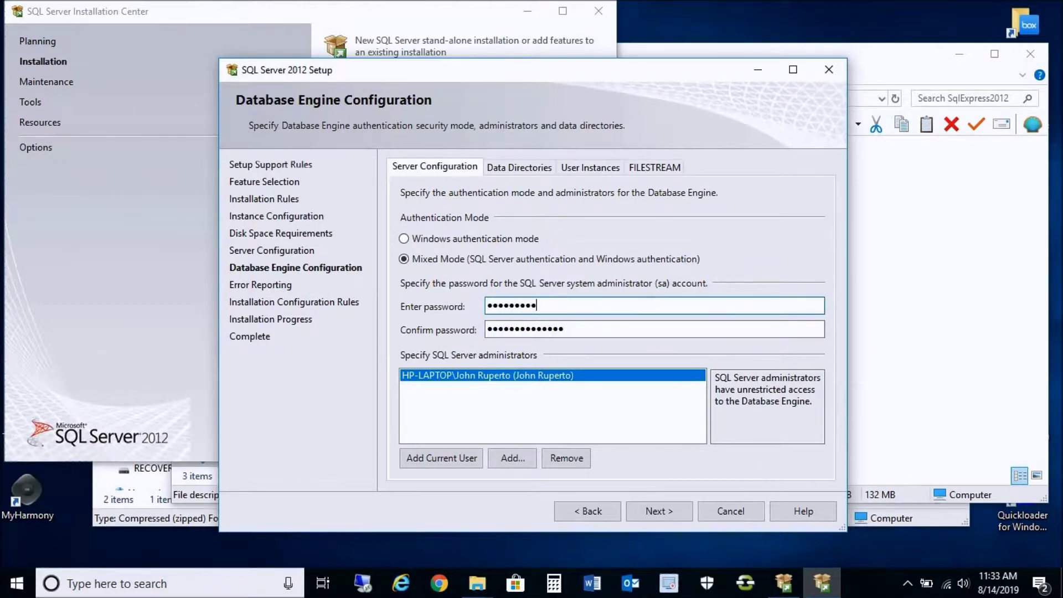
Step: Continue past Database Engine Configuration and Error Reporting to run the installation
click(649, 512)
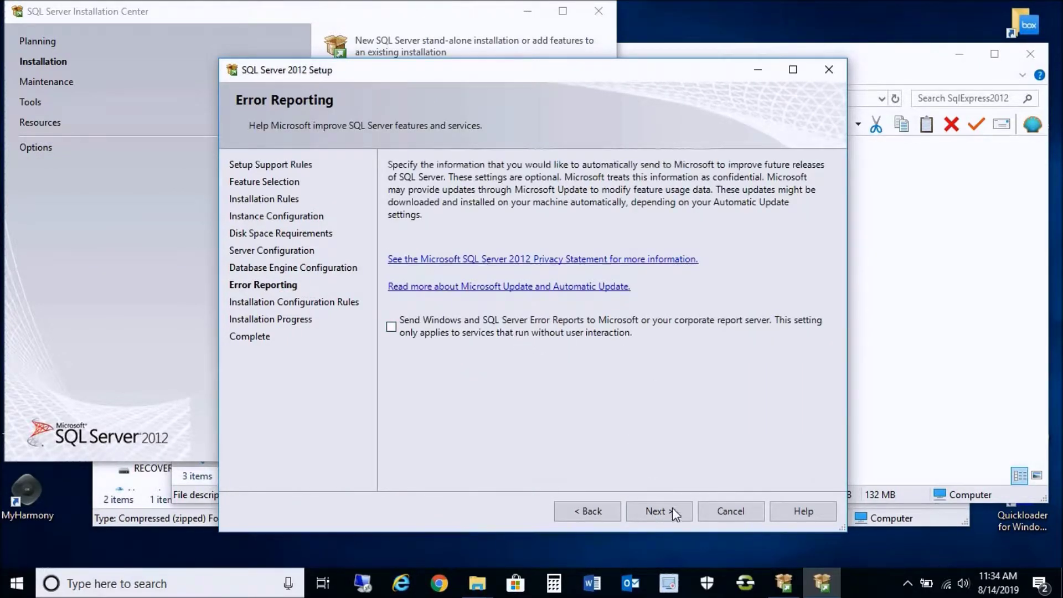
click(673, 514)
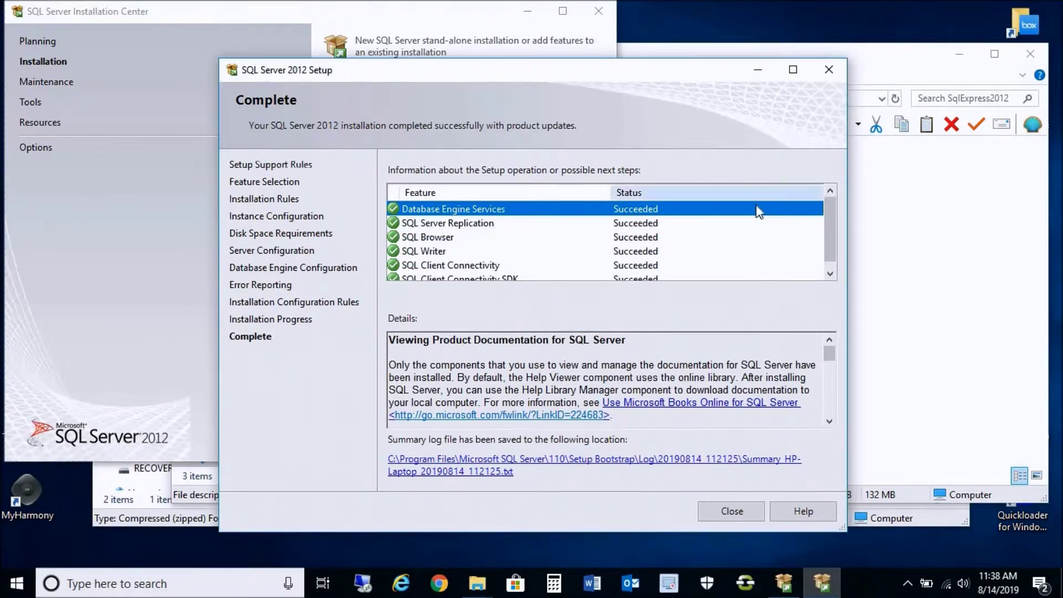
Step: Check that all six features show Succeeded, then close the Complete page
drag(828, 225, 833, 190)
scroll(825, 250, down, 1)
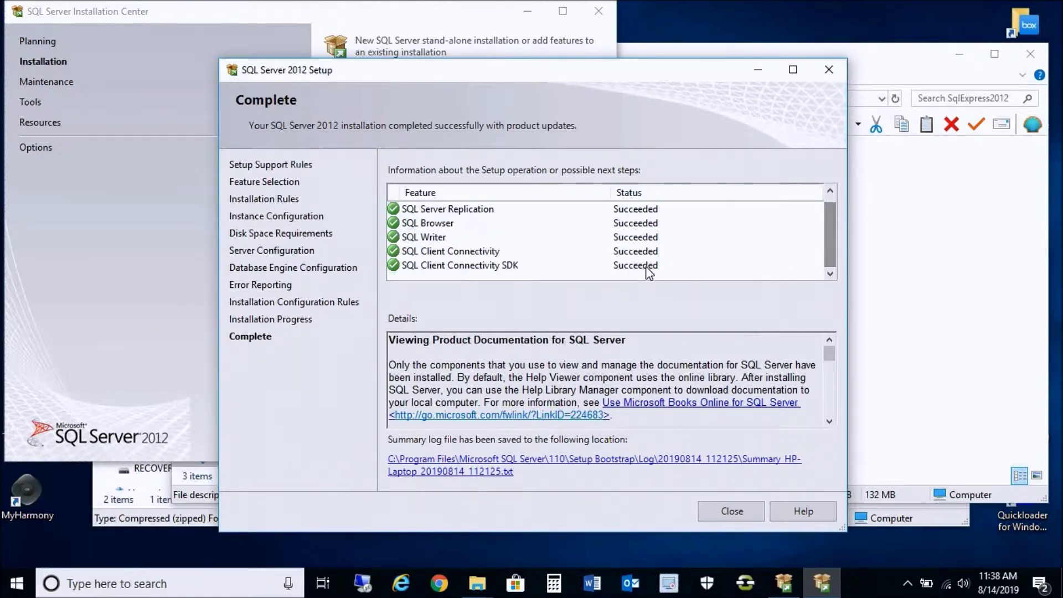
click(739, 513)
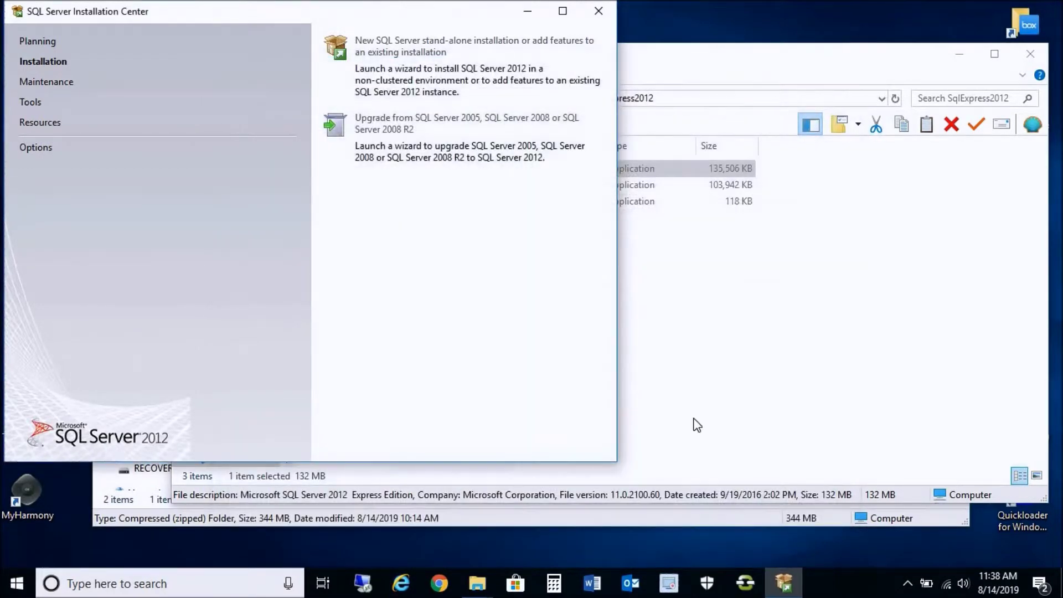
Step: Close the Installation Center, SqlExpress2012 folder and Downloads folder windows
click(610, 11)
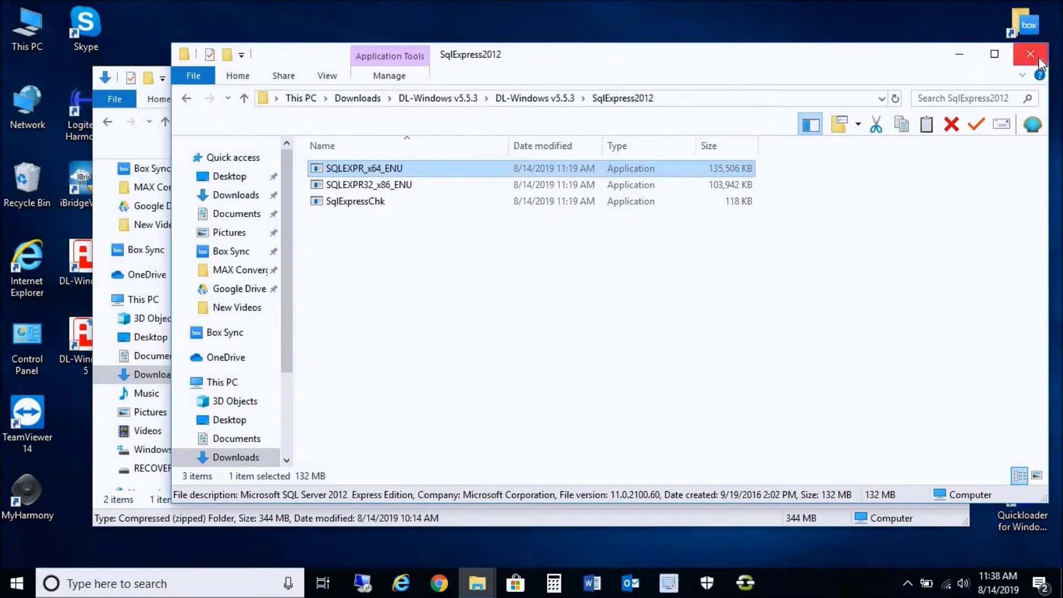
click(1040, 61)
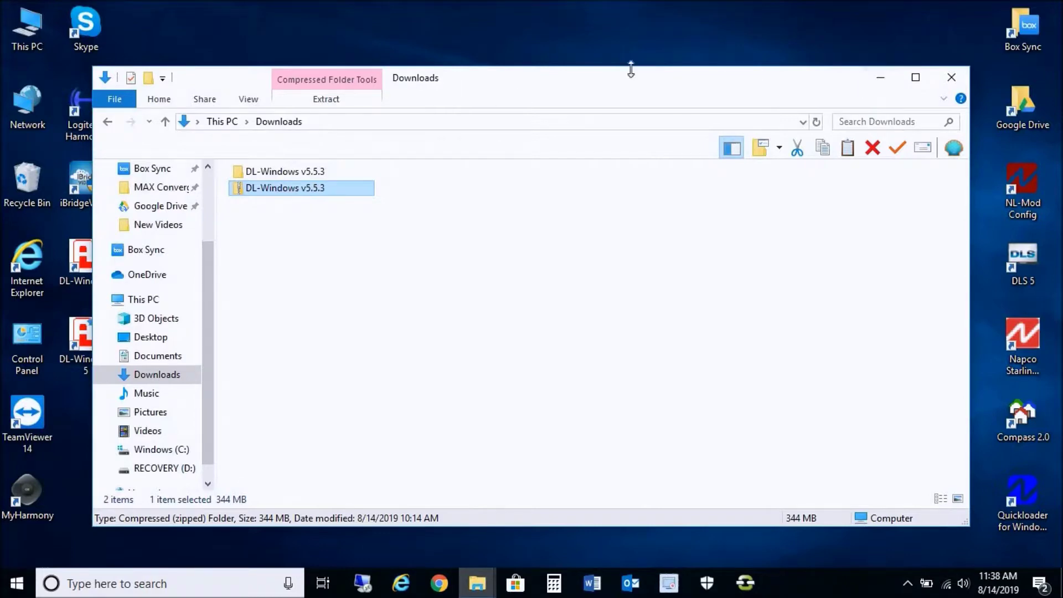
click(954, 81)
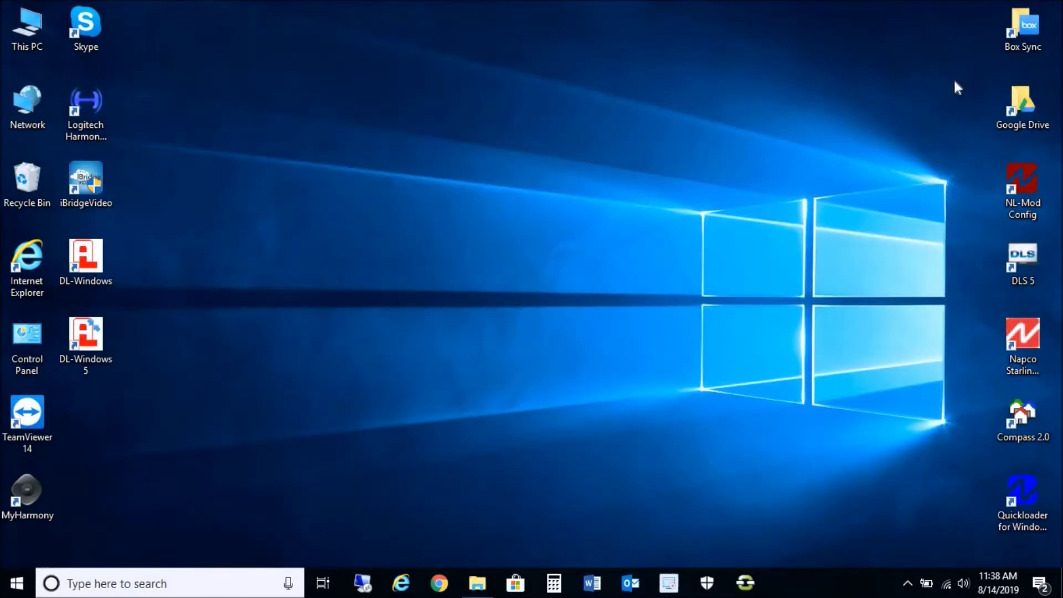
Step: Search 'remove' to open Add or remove programs settings
click(140, 592)
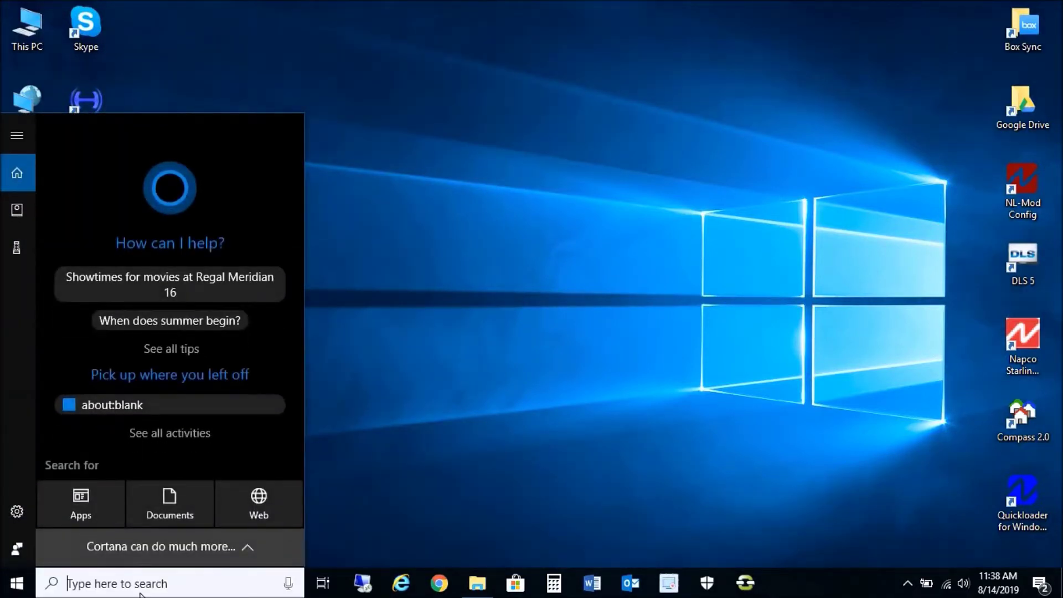
text(remove)
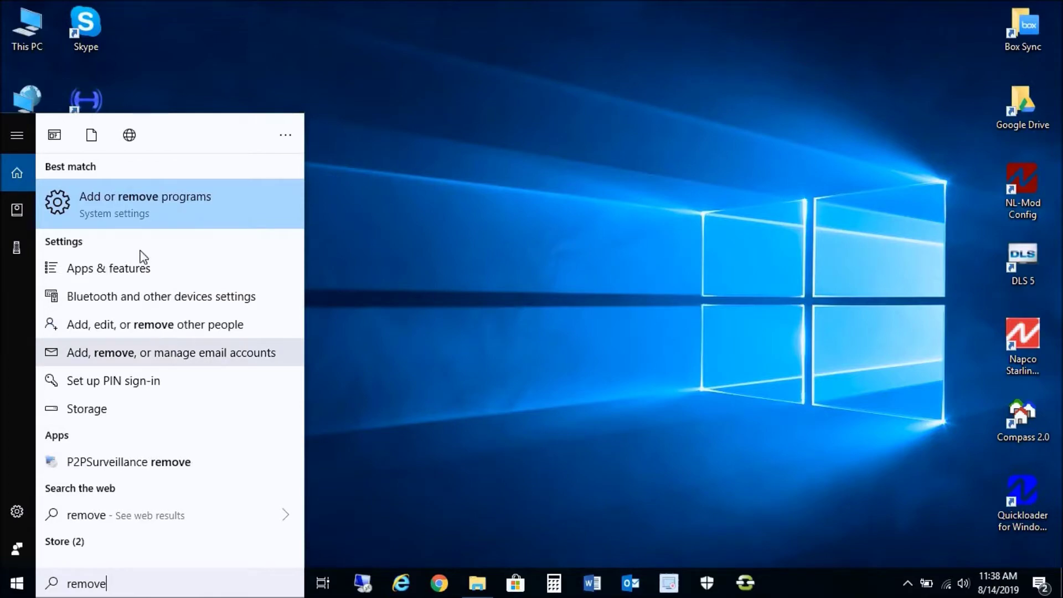
click(133, 209)
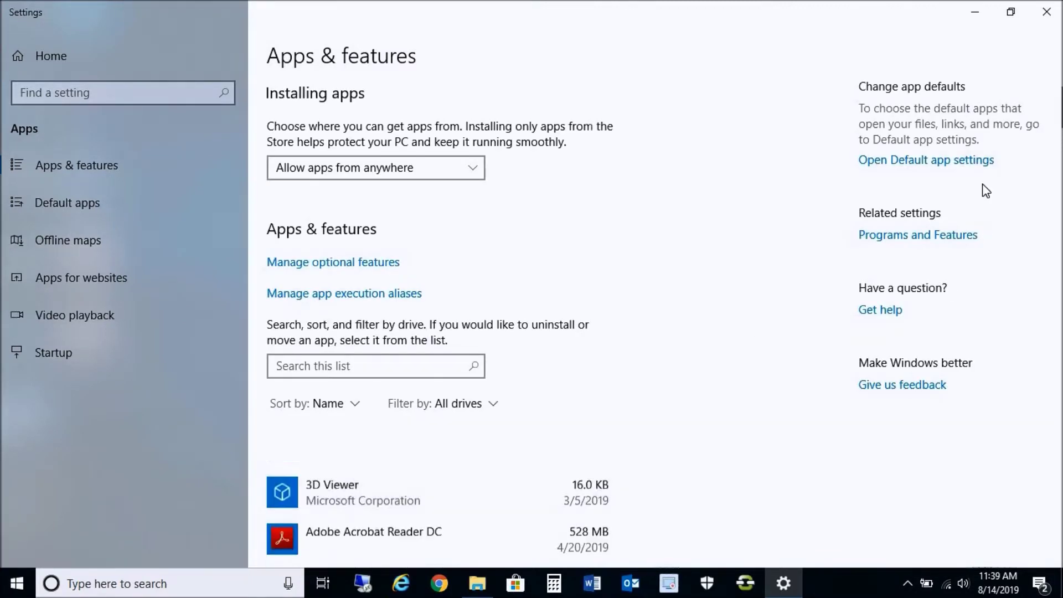
drag(1060, 123, 1060, 189)
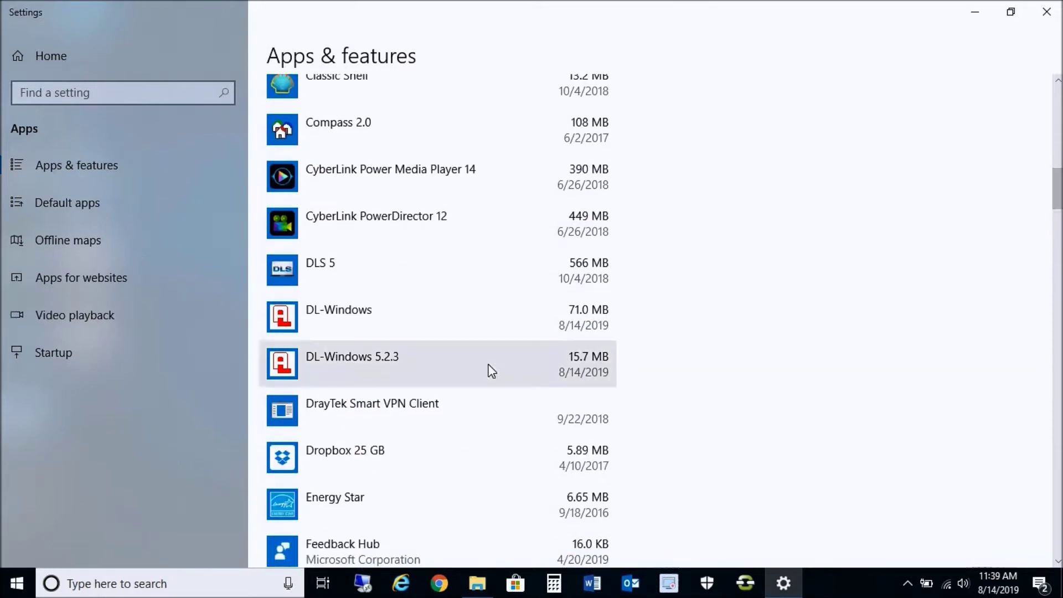
Step: Uninstall DL-Windows 5.2.3 from Apps & features
click(430, 354)
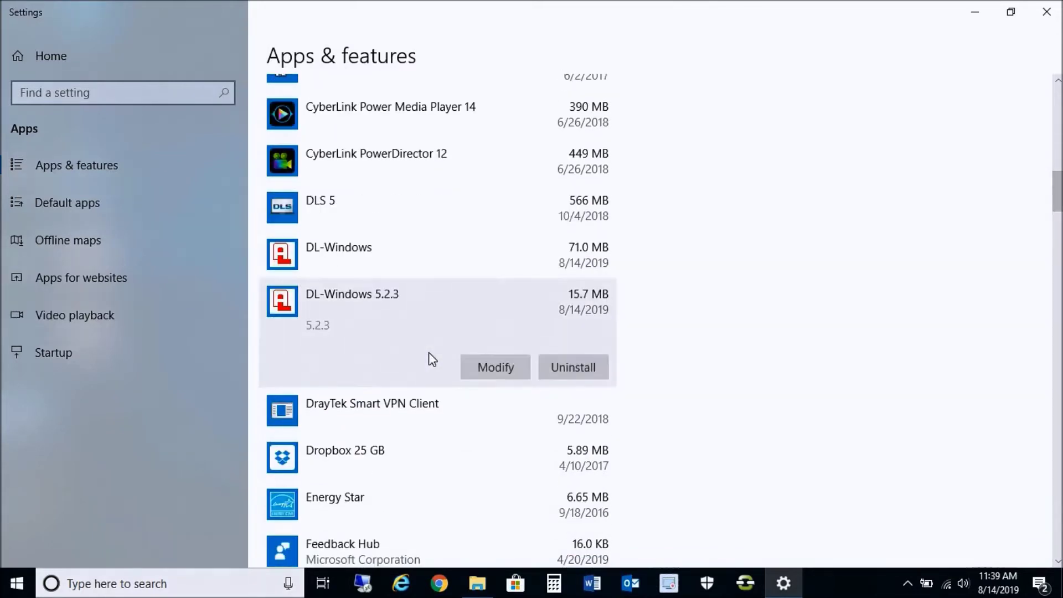
click(562, 370)
click(640, 332)
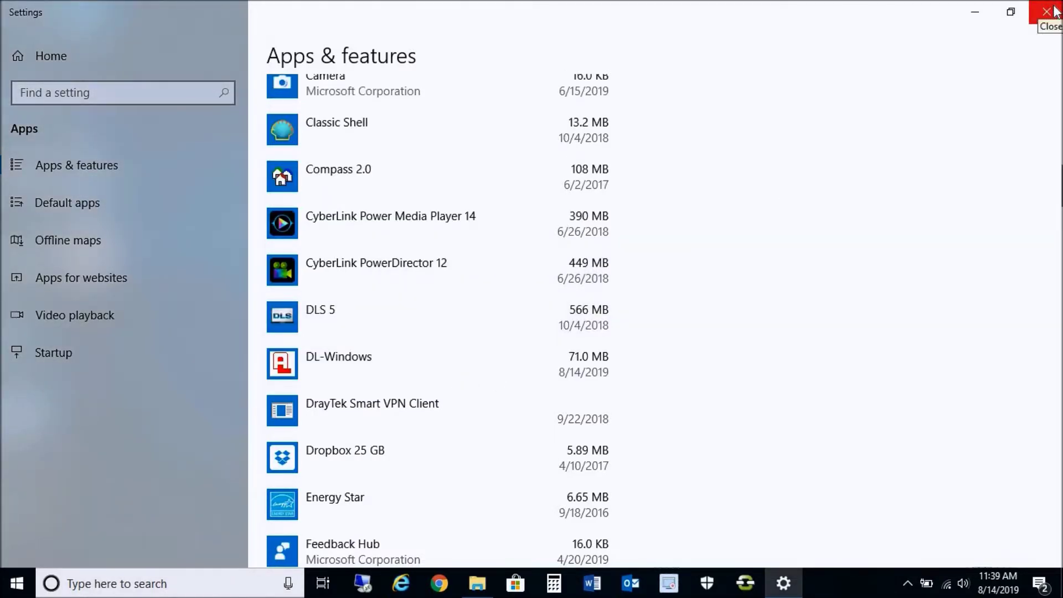
Step: Close Settings and open Downloads > DL-Windows v5.5.3 > DL-Windows v5.5.3 in File Explorer
click(1047, 12)
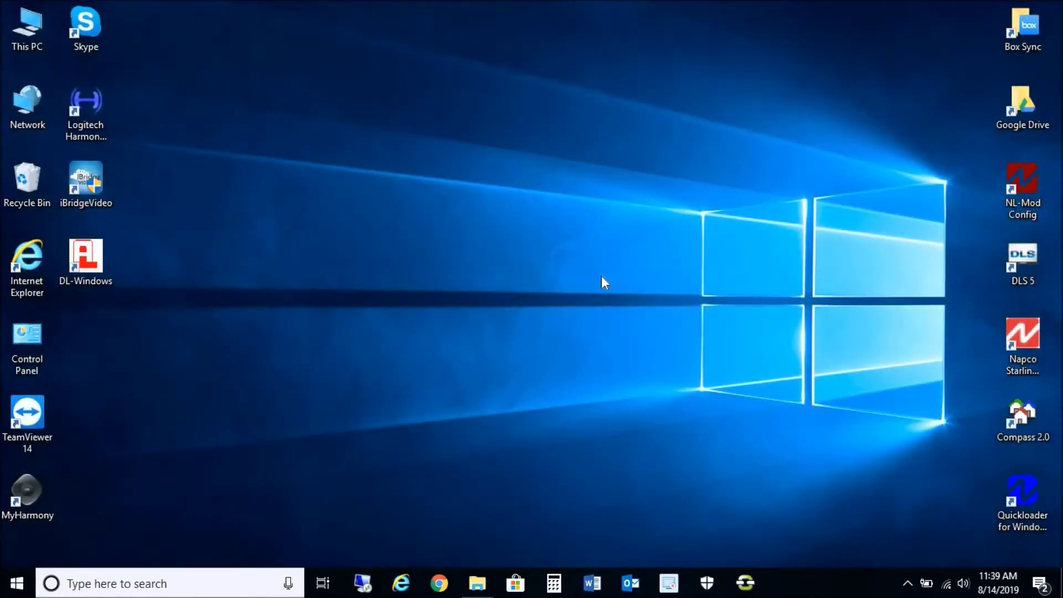
click(479, 584)
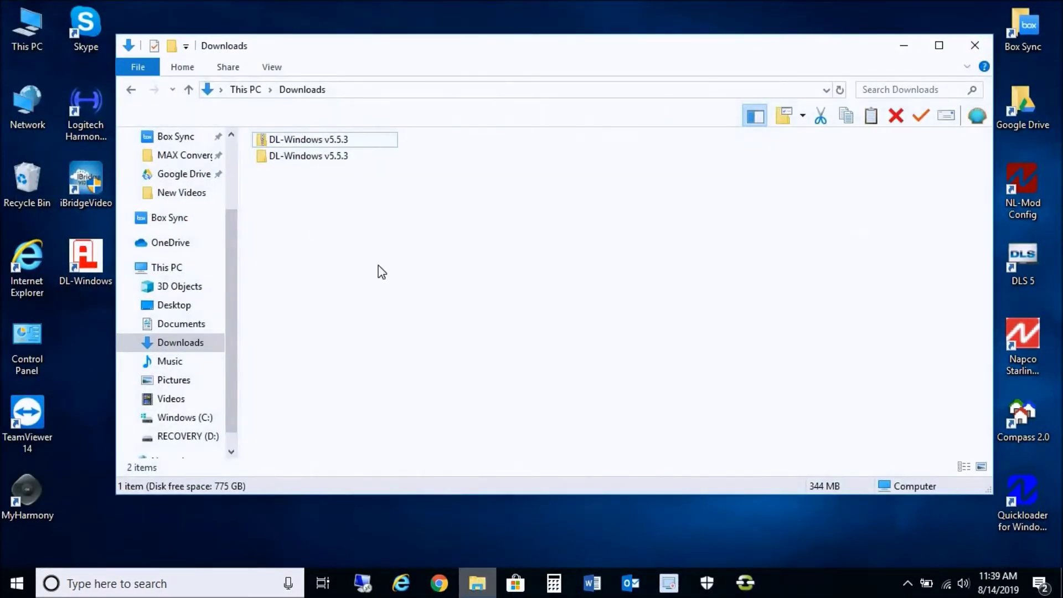
double_click(341, 53)
double_click(225, 114)
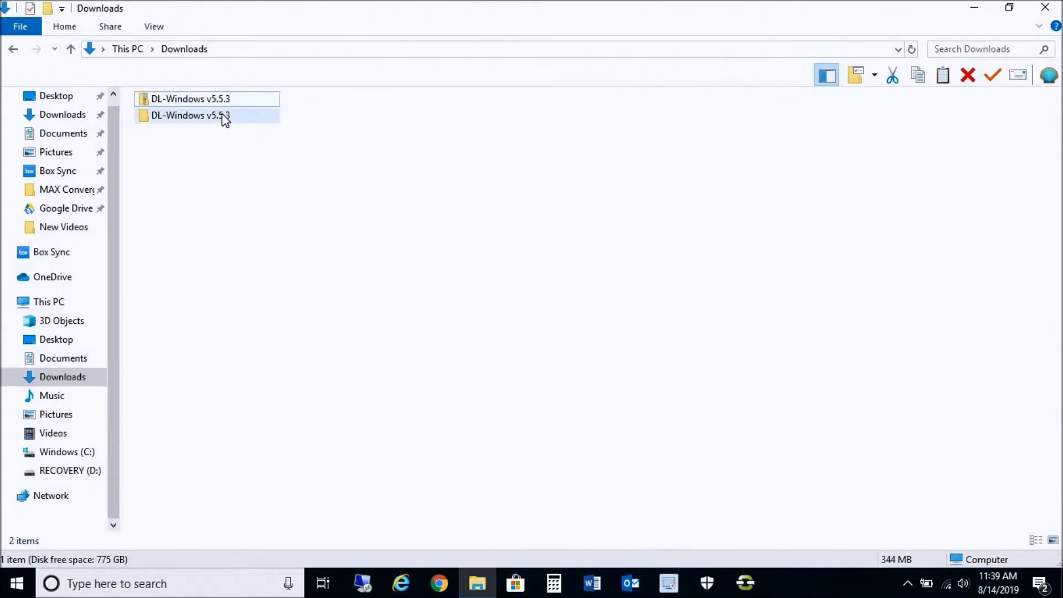
double_click(224, 119)
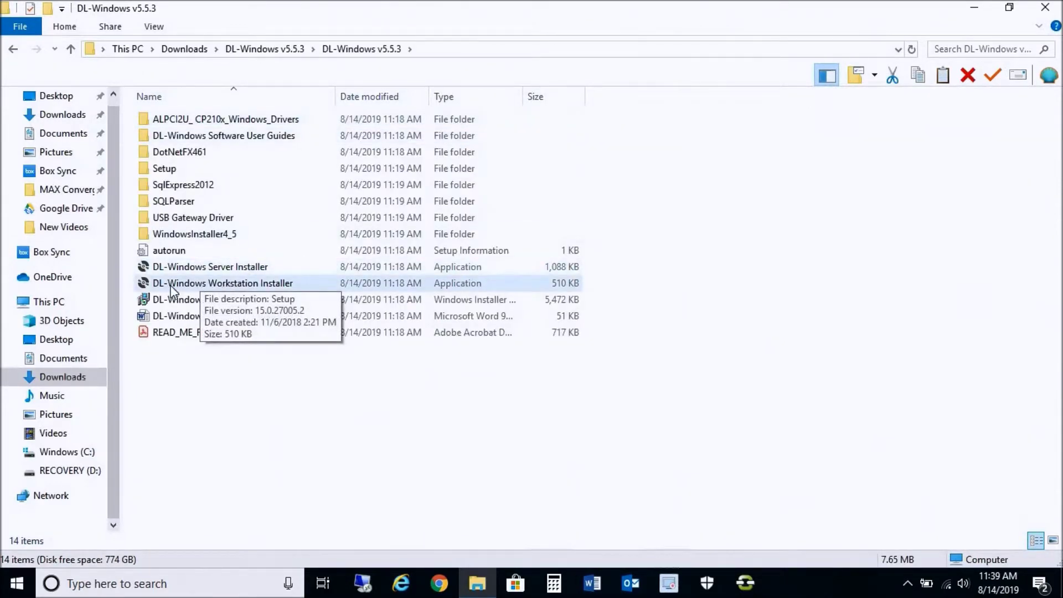
Step: Run the Workstation Installer as administrator and expand the SmartScreen warning's details
right_click(223, 286)
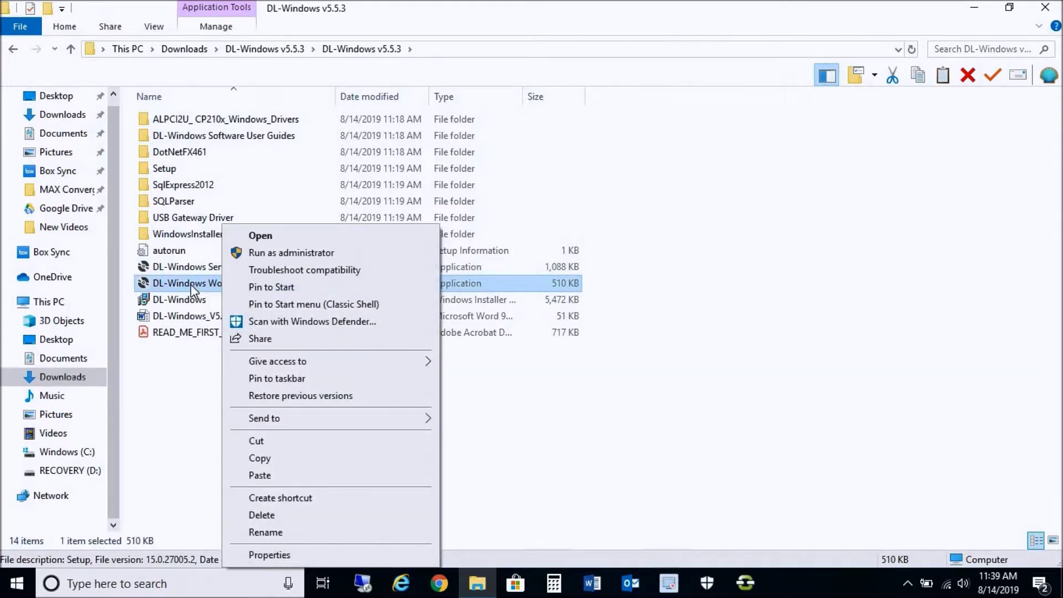
click(290, 253)
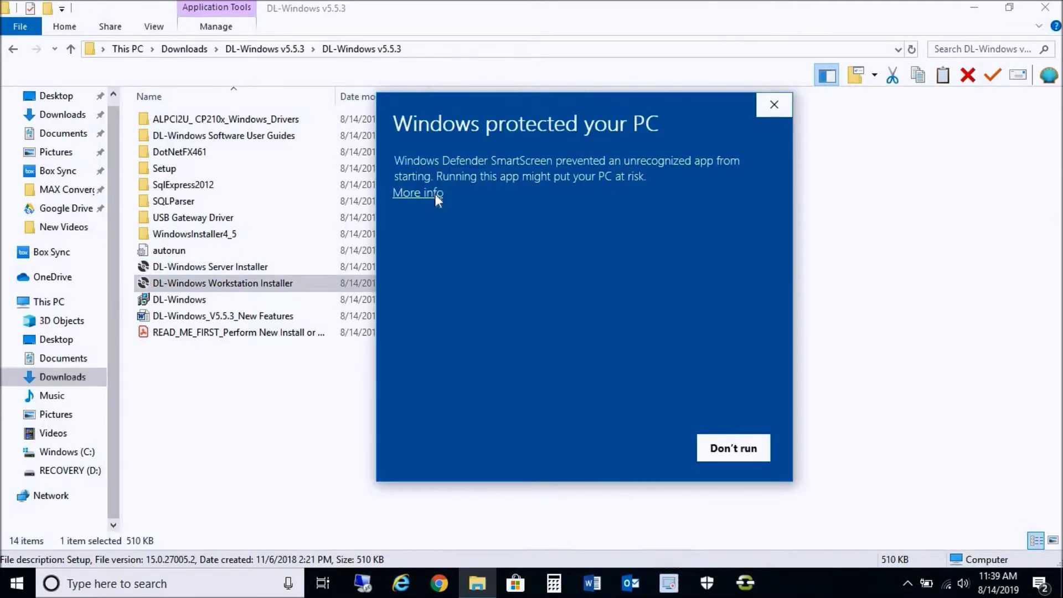
click(435, 195)
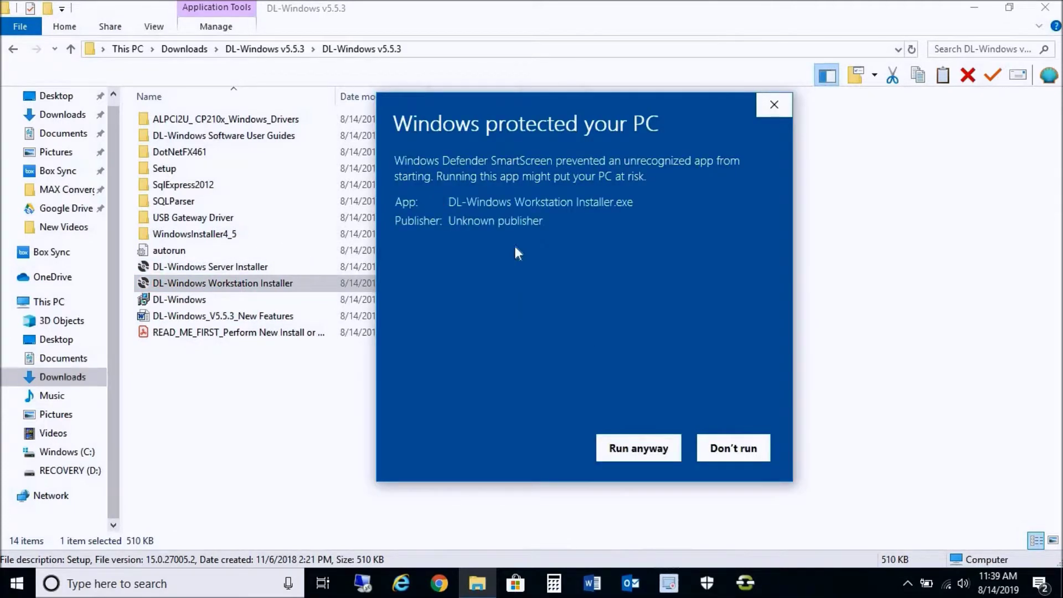
Step: Bypass SmartScreen, install DL-Windows 5.5.3 for Everyone in the default folder, and close the installer
click(626, 450)
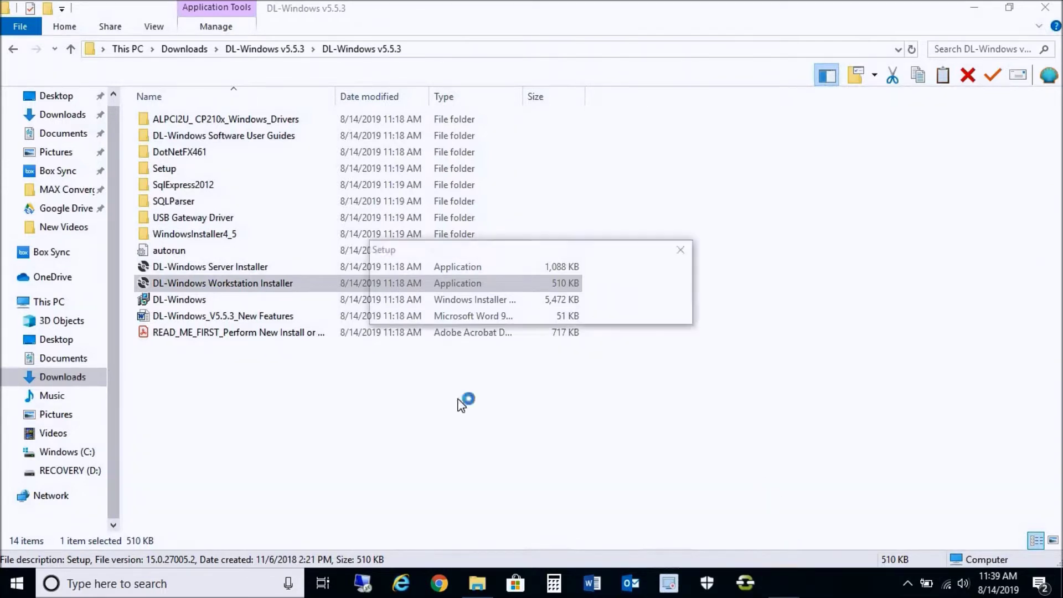
click(685, 422)
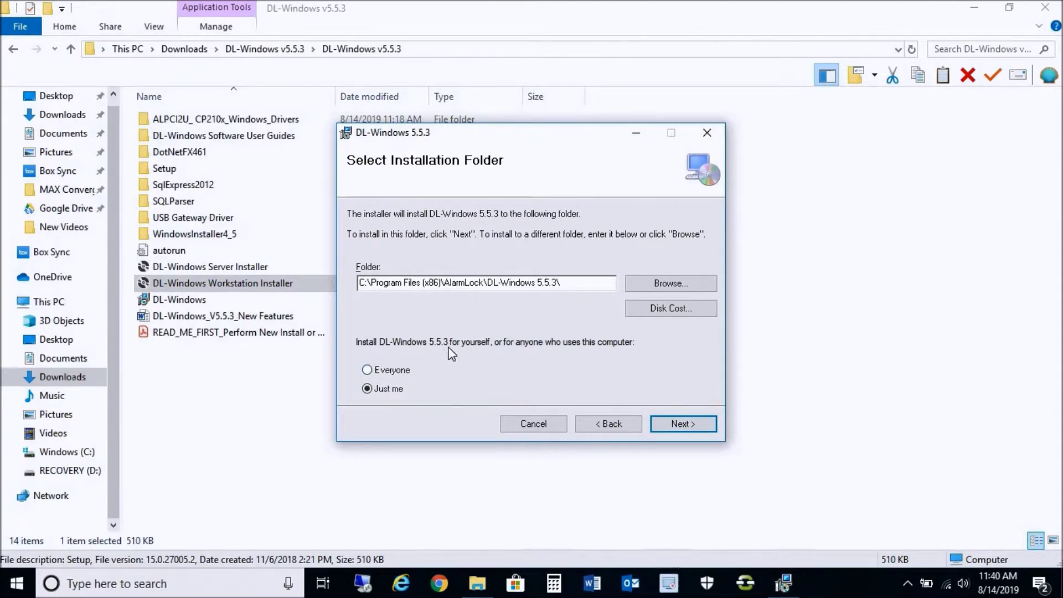
click(381, 369)
click(677, 430)
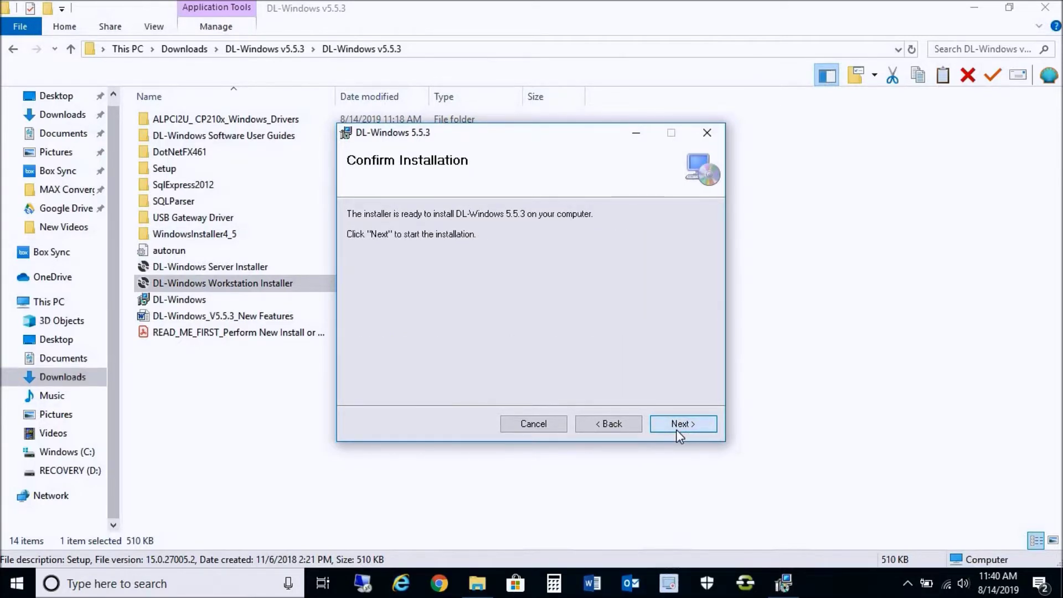
click(676, 429)
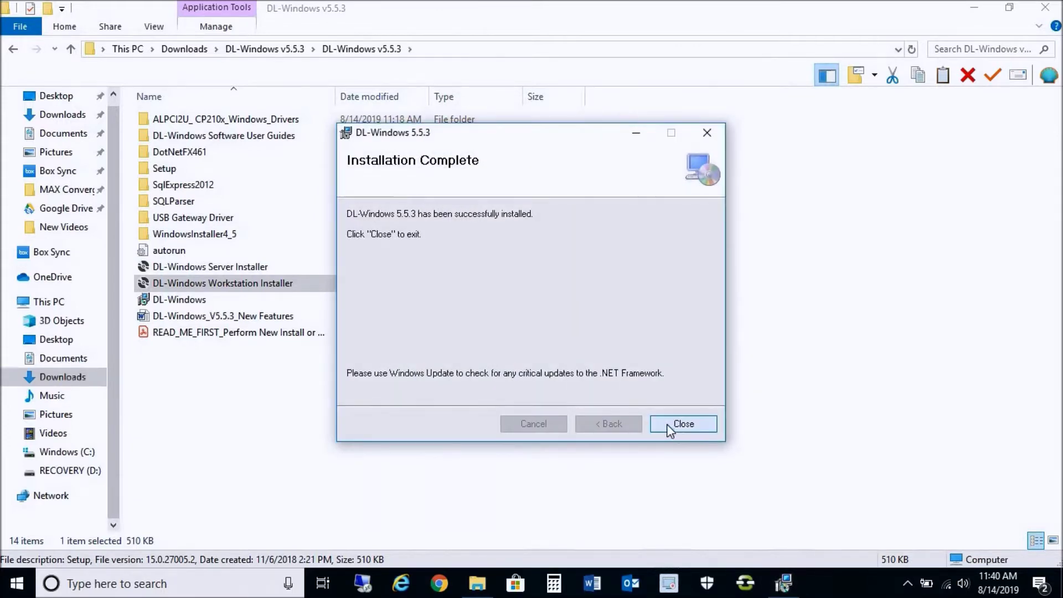
click(672, 425)
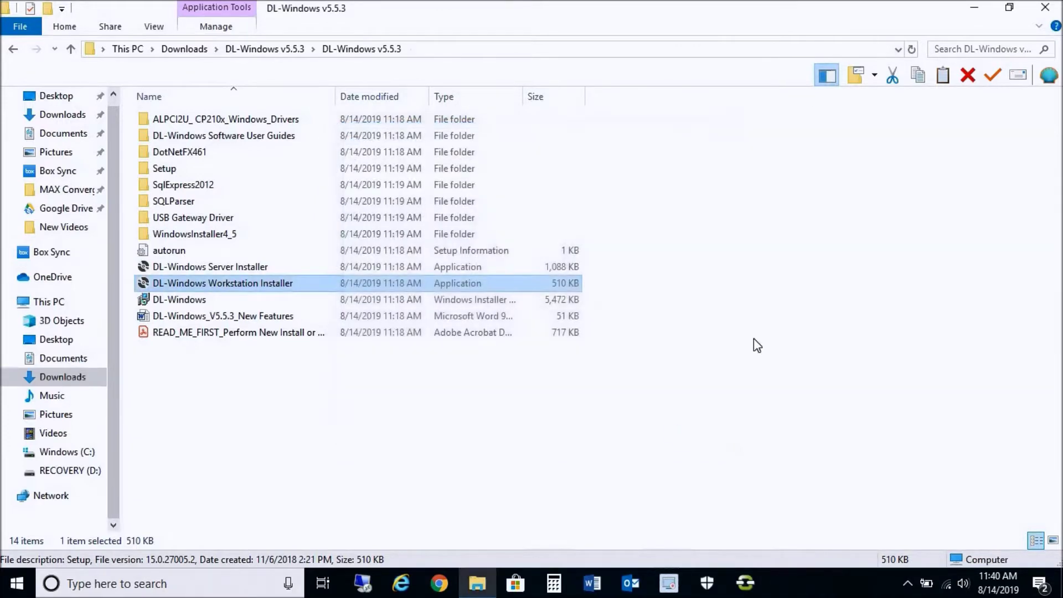
Step: Close File Explorer and start Database Configuration from the Start menu's DL-Windows 5 folder
click(1049, 8)
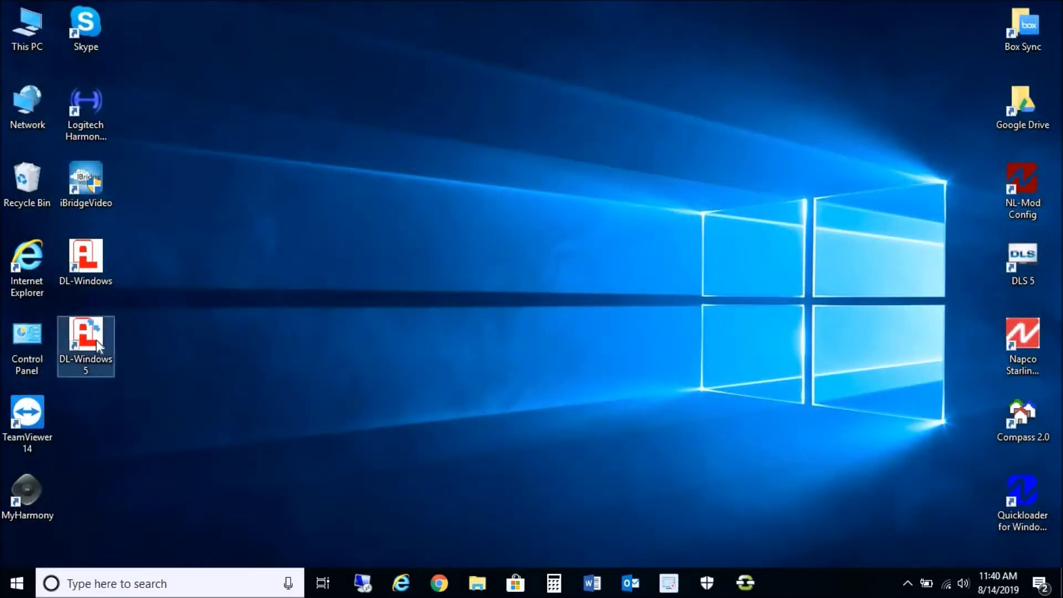
click(17, 582)
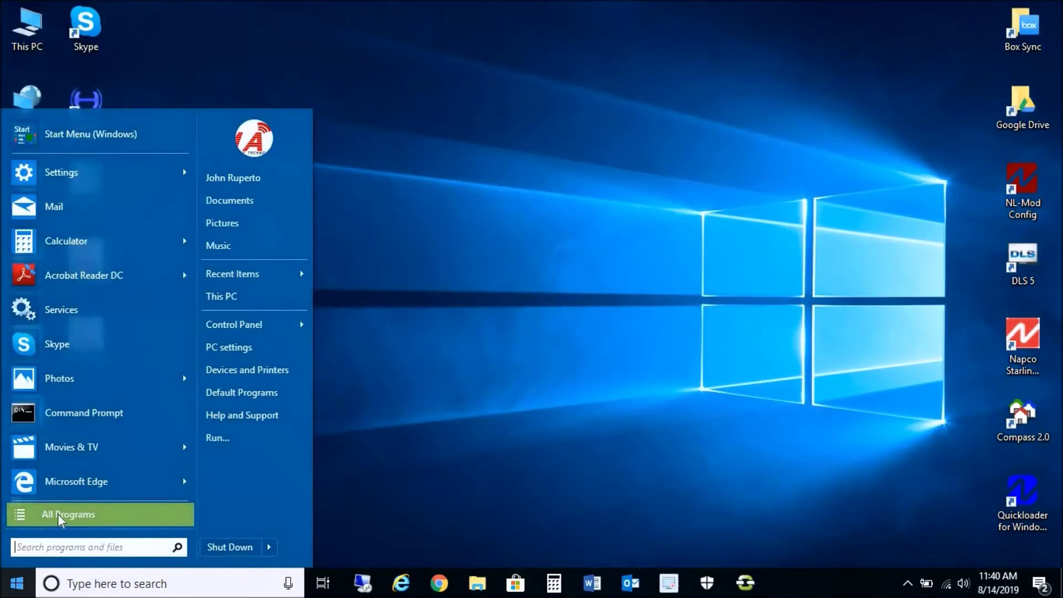
click(61, 518)
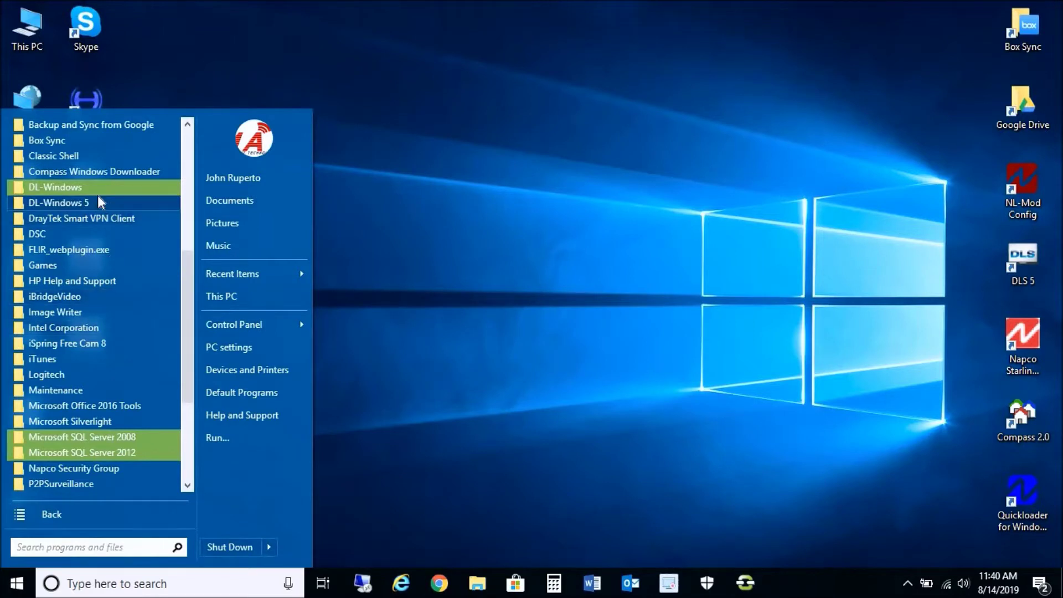
click(99, 202)
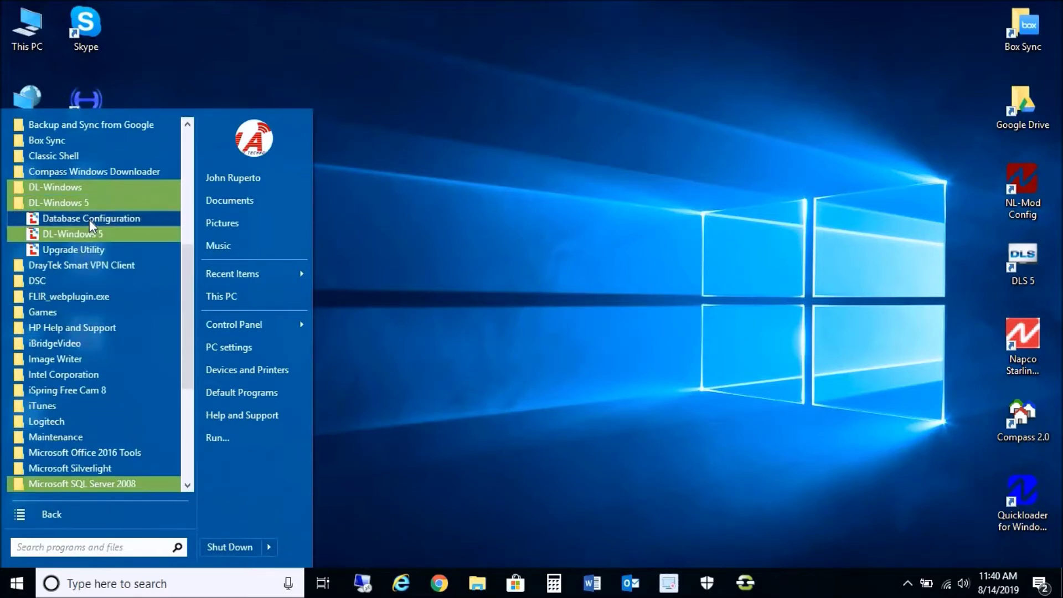
click(89, 219)
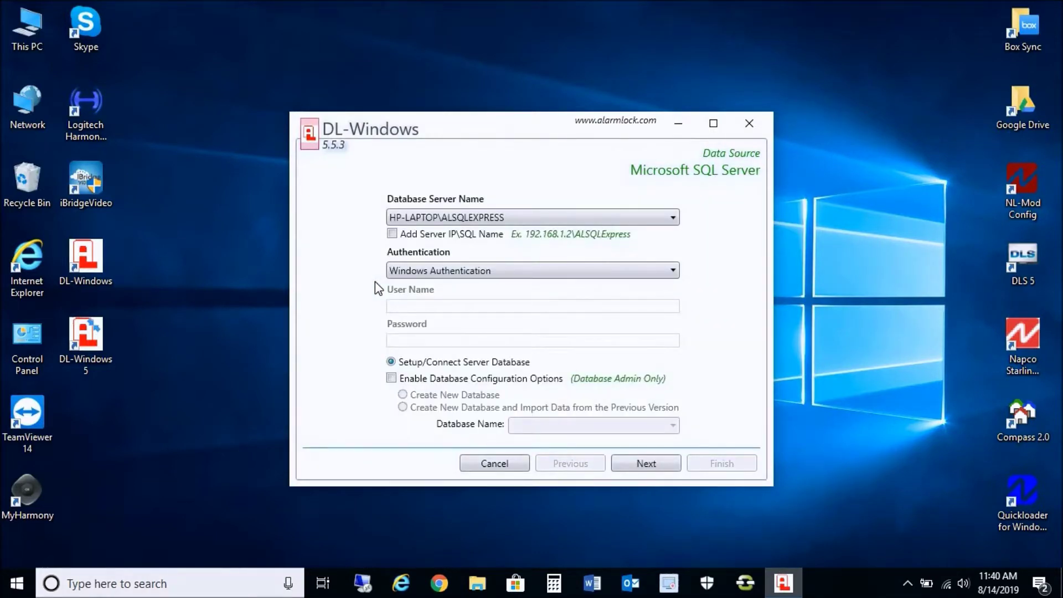
Step: Use server HP-LAPTOP\ALSQLEXPRESS and create a new database importing AlarmLock 5.2.3.23, advancing to Finish
click(485, 221)
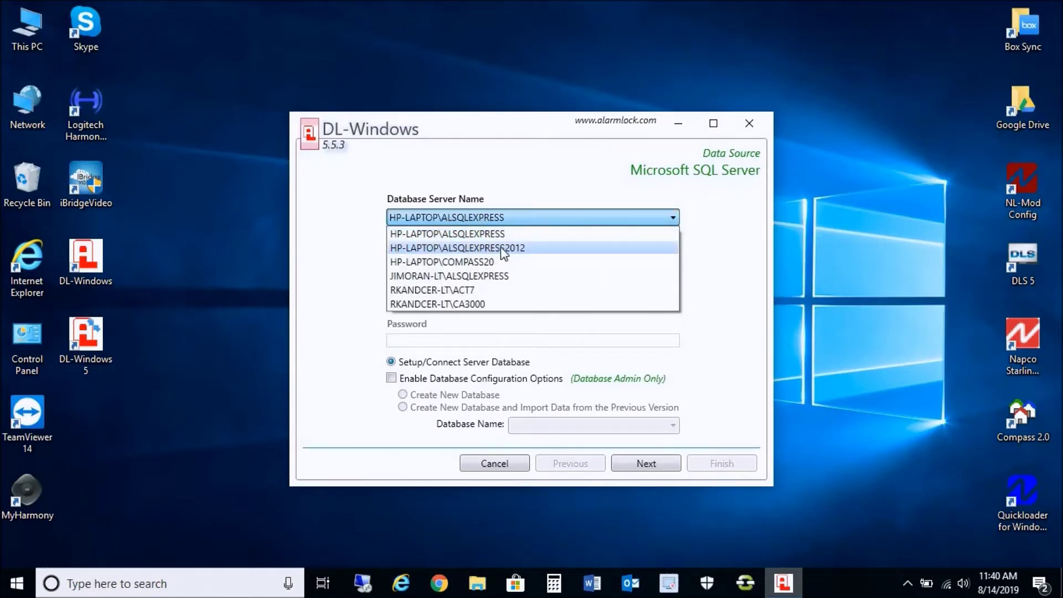
click(458, 238)
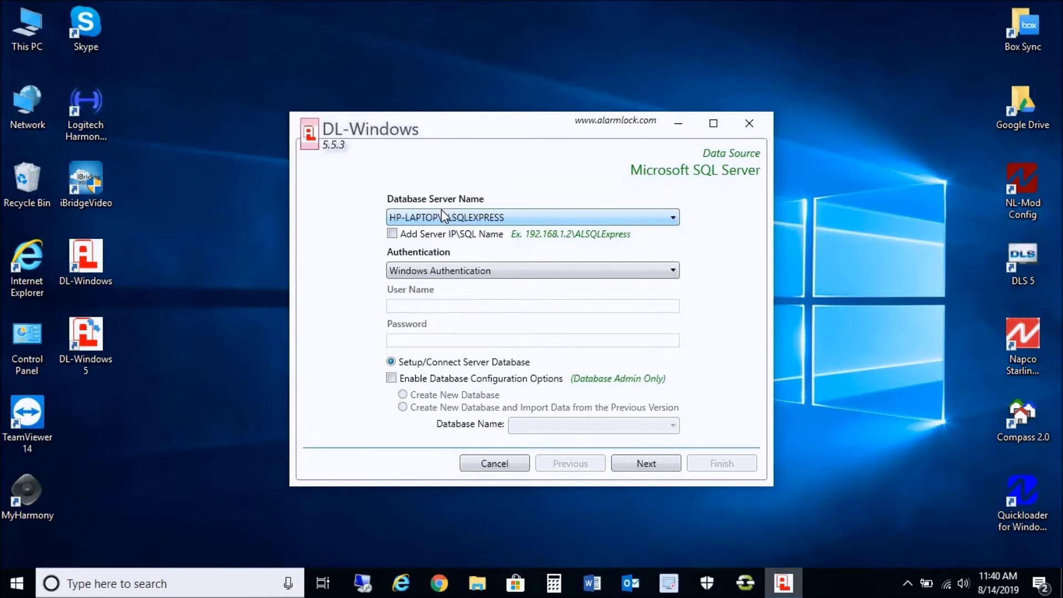
click(392, 378)
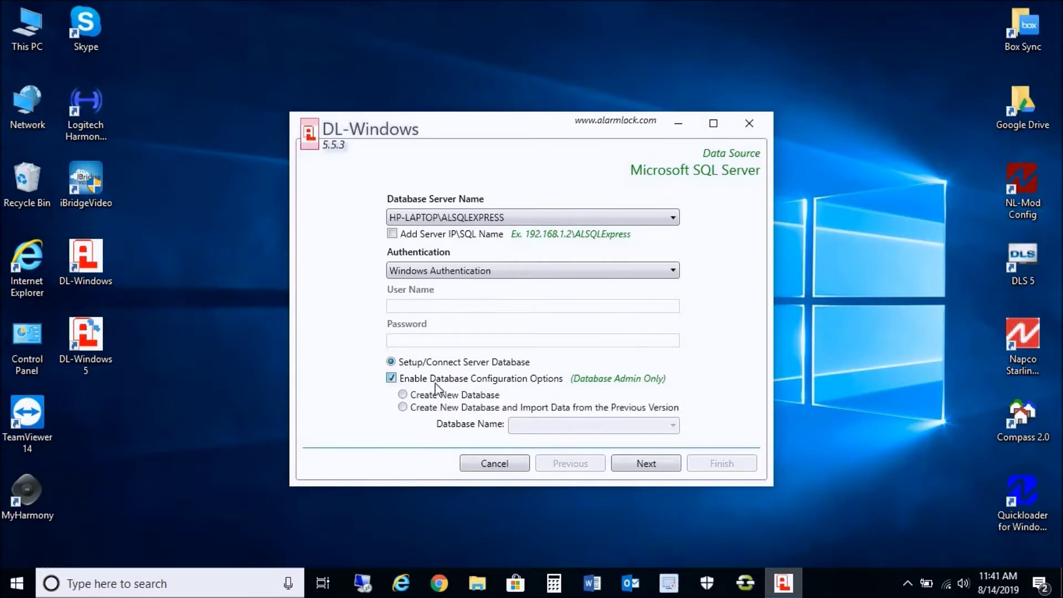
click(422, 410)
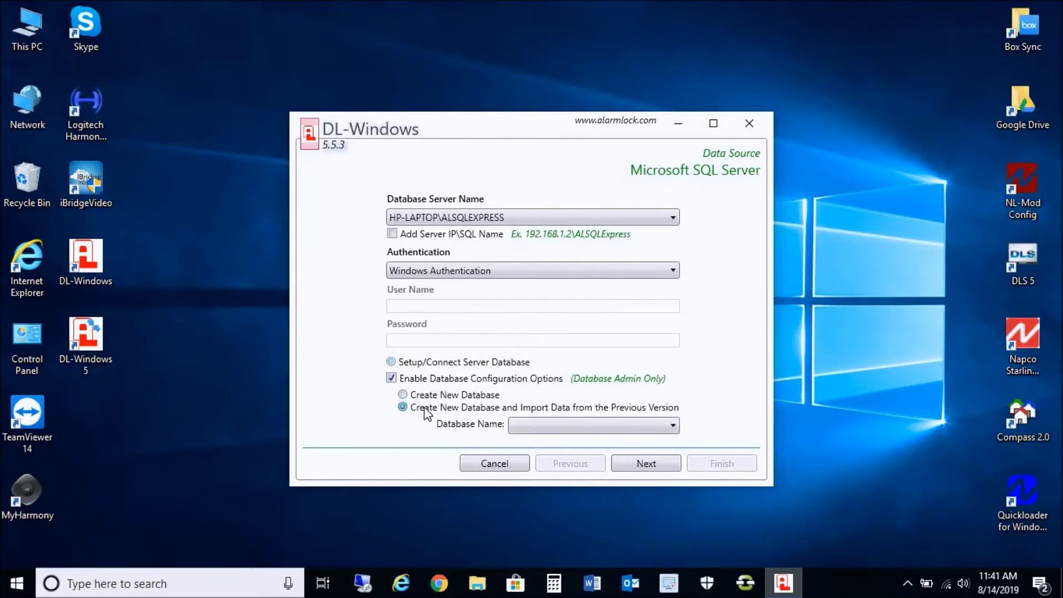
click(534, 426)
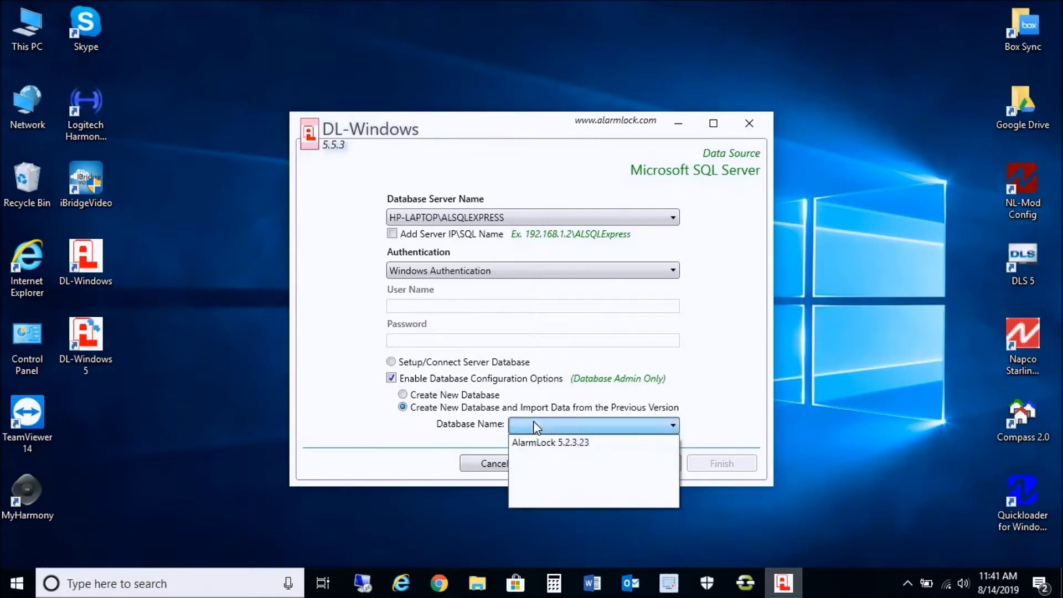
click(563, 443)
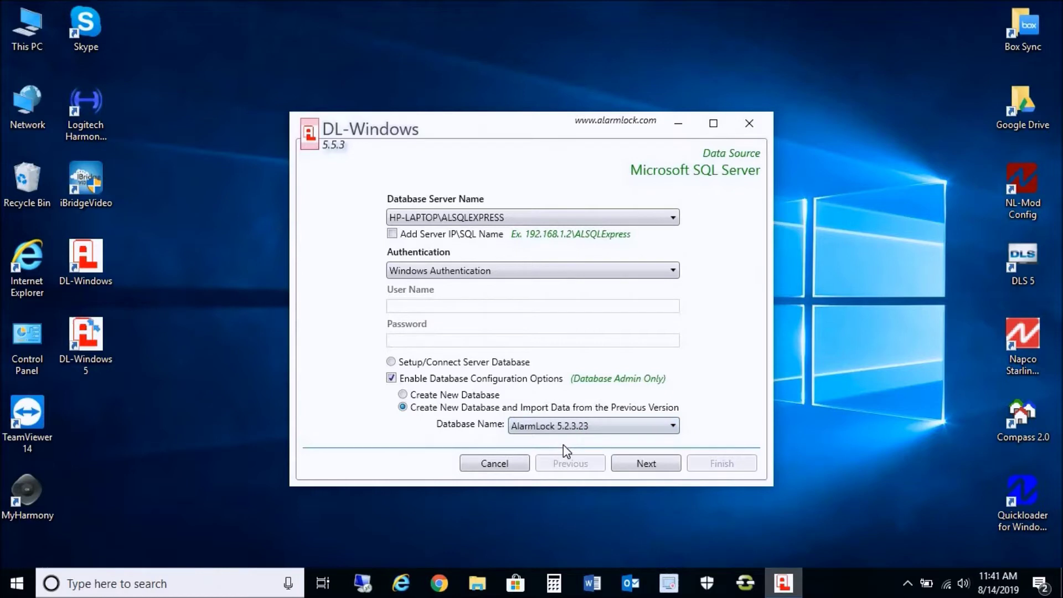
click(647, 464)
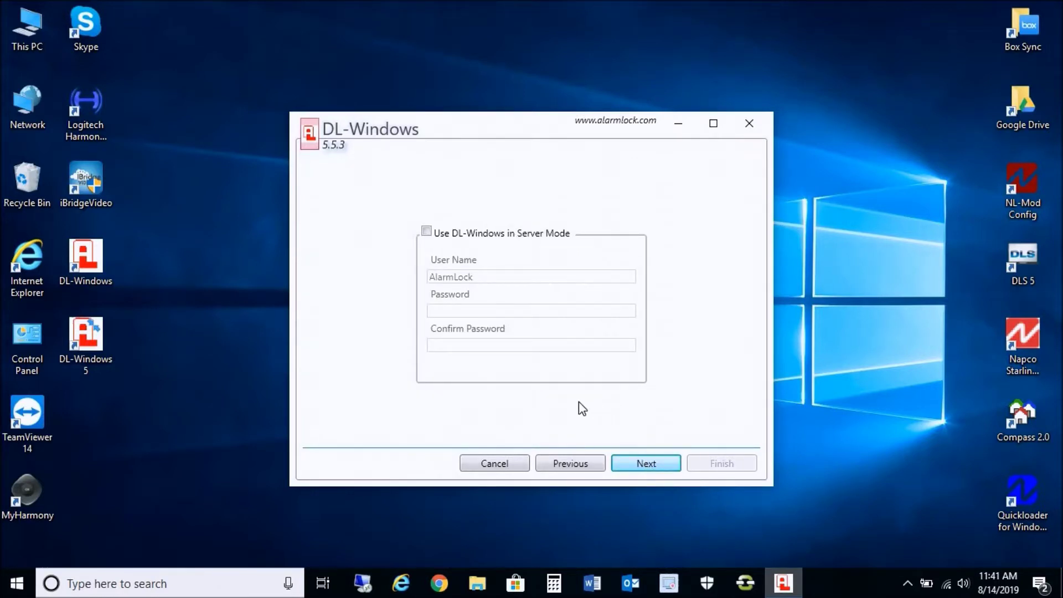
click(643, 464)
Step: Finish creating the imported database and log in as Admin
click(718, 462)
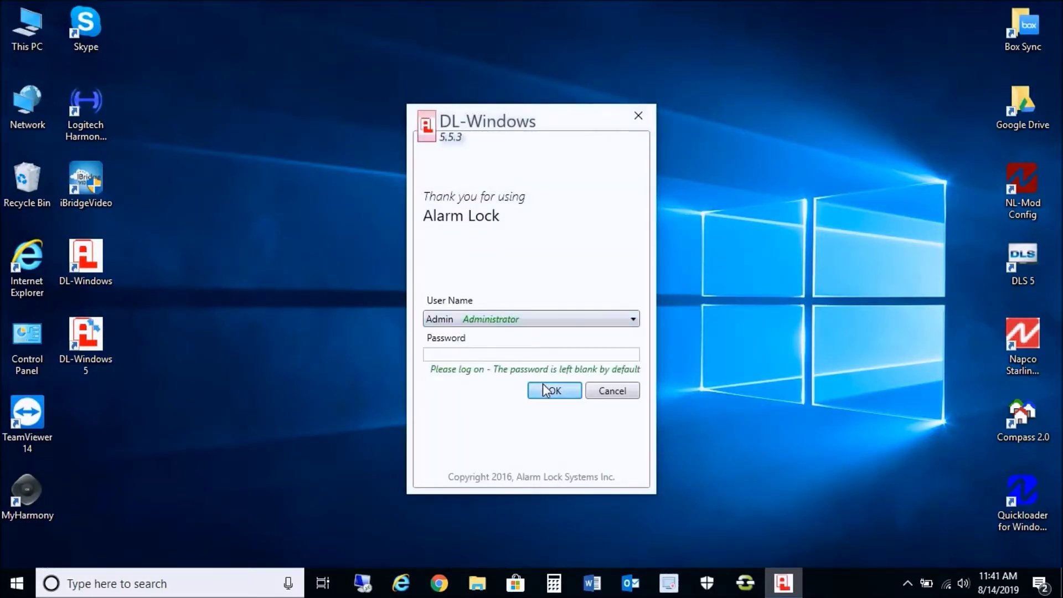
click(547, 390)
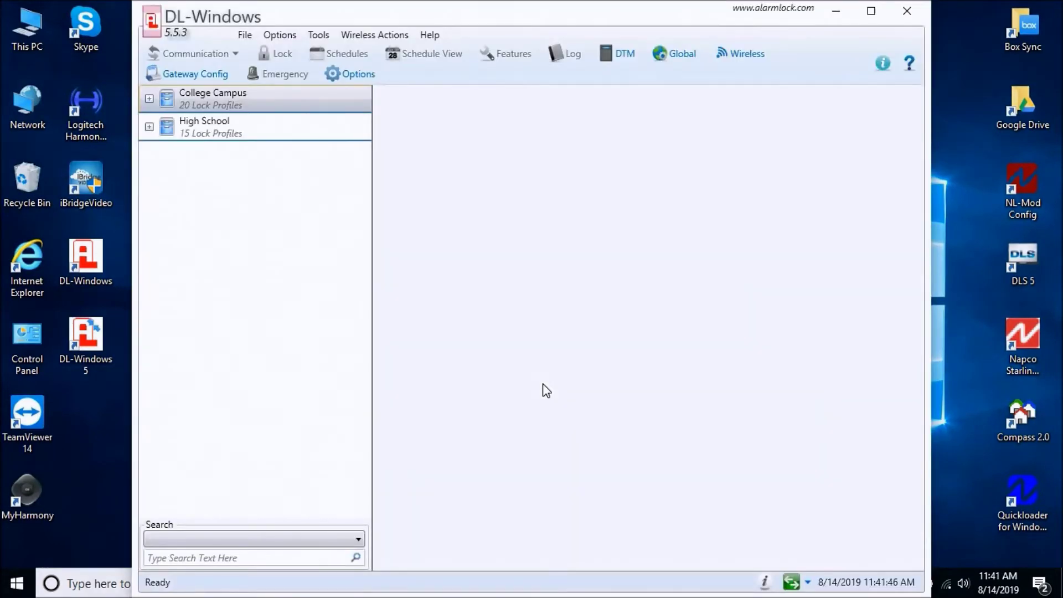
Step: Select the High School account and back up the database as AlarmLock.5.5.3-8-14-19
click(208, 138)
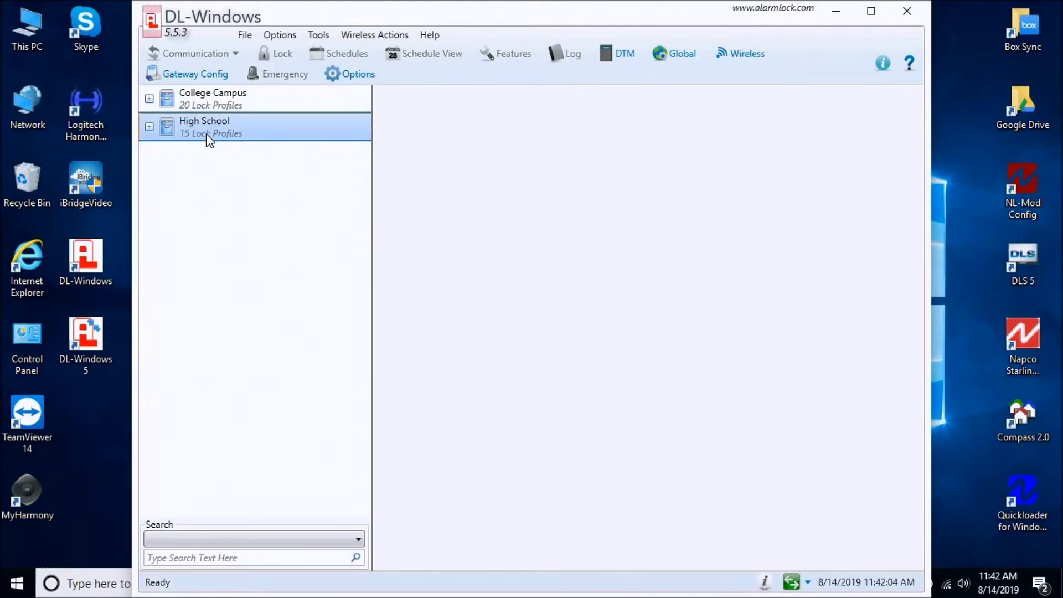
click(318, 35)
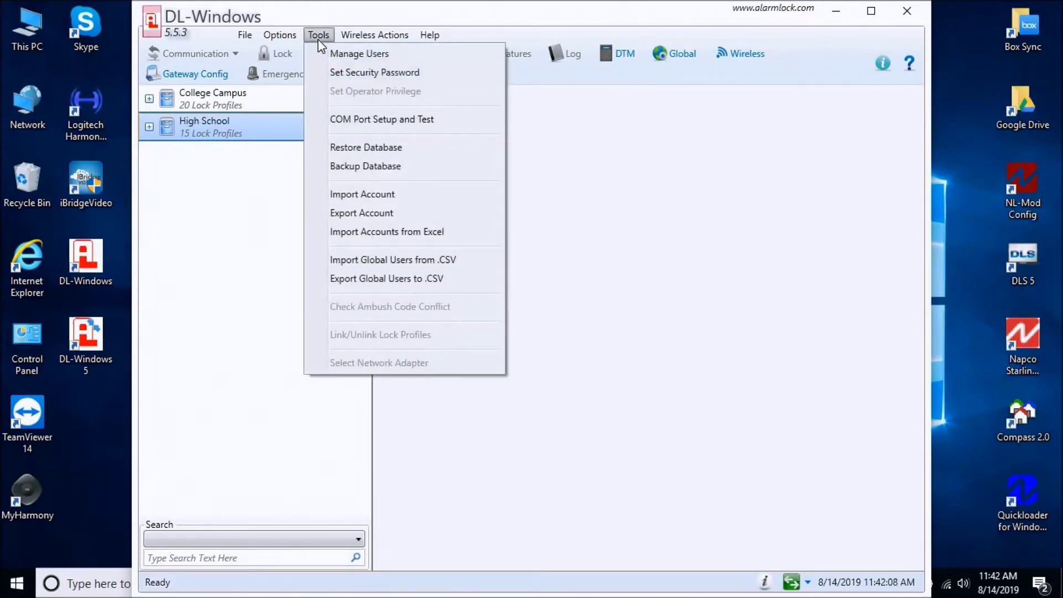
click(337, 165)
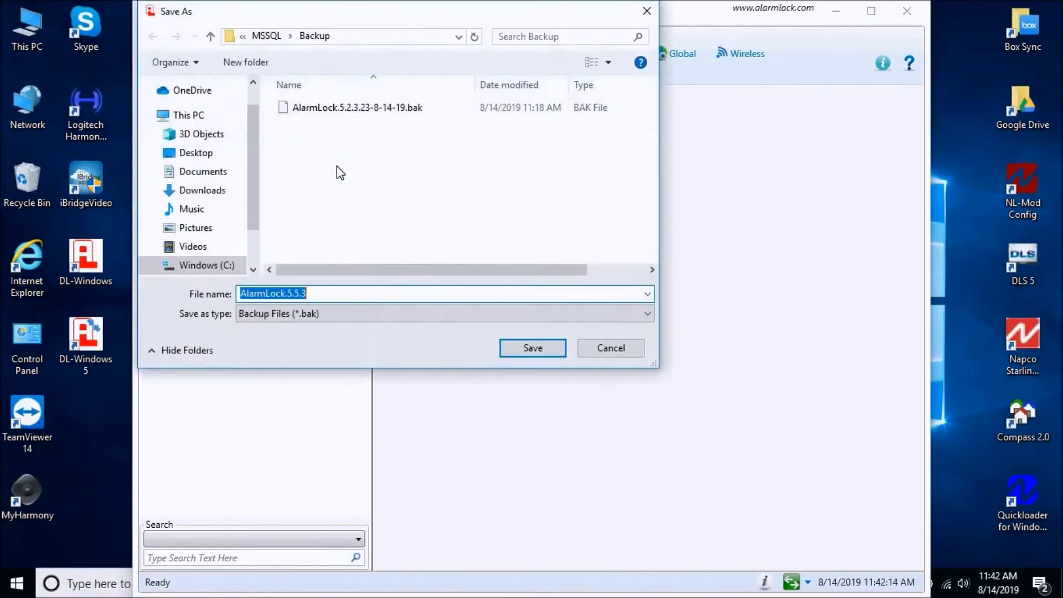
click(328, 294)
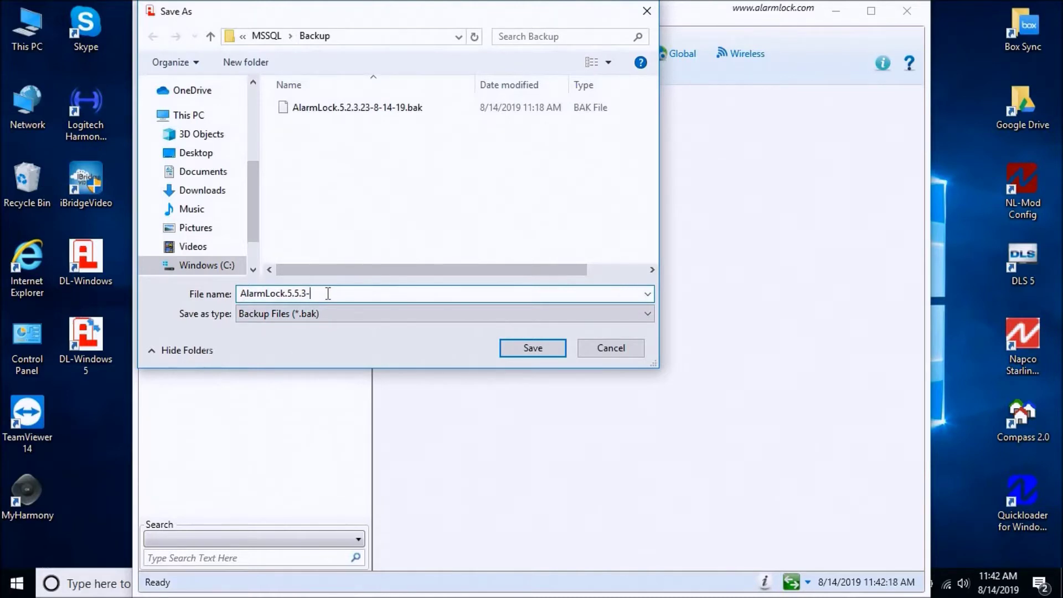
text(-8-14-19)
click(514, 346)
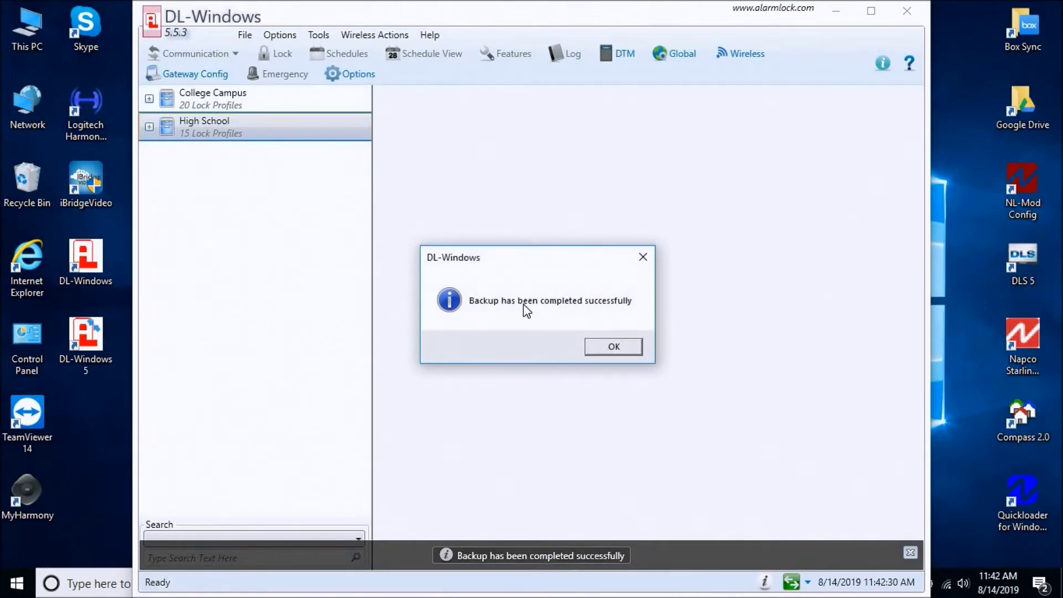
Step: Dismiss the backup success message and exit DL-Windows, confirming the prompt
click(597, 349)
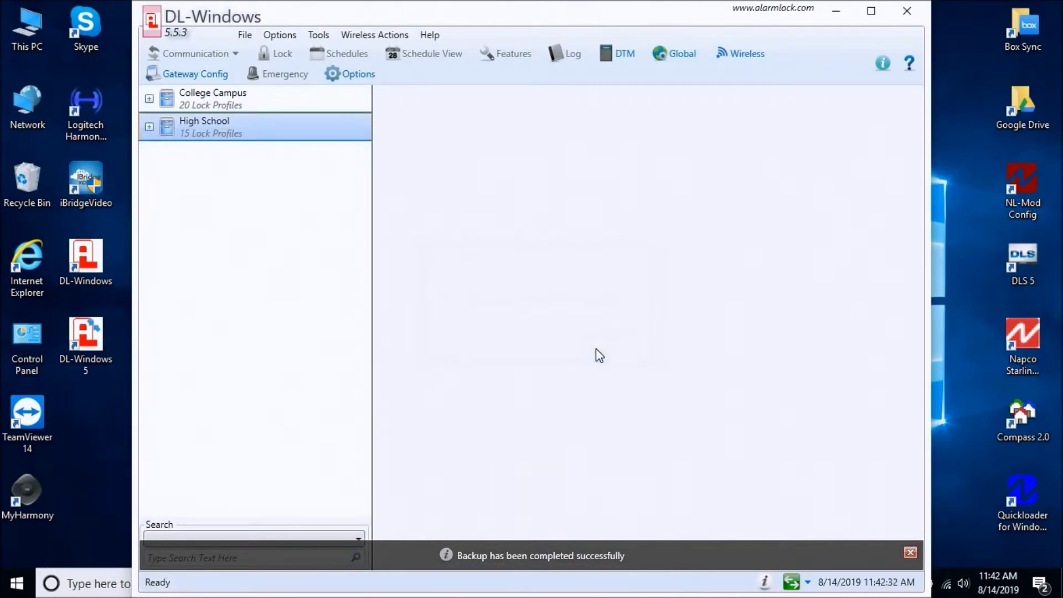
click(907, 12)
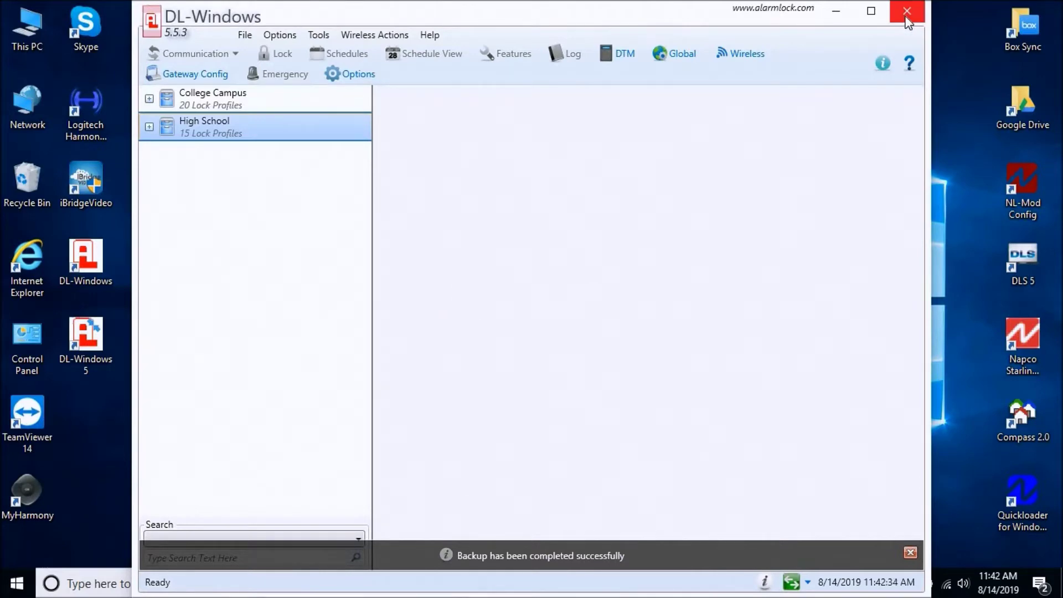
click(514, 349)
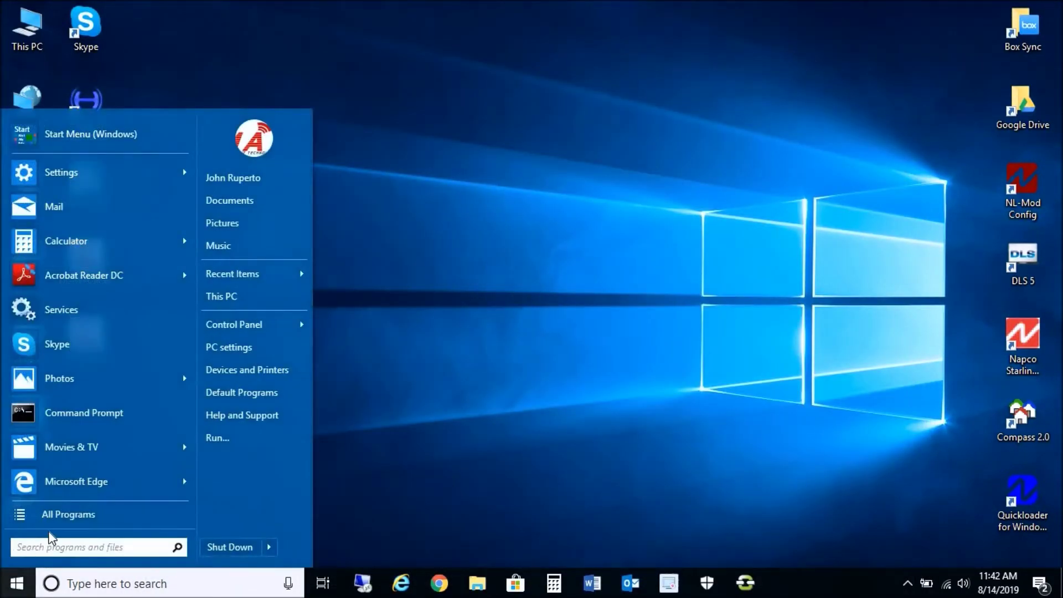
Step: Launch Database Configuration from All Programs > DL-Windows 5
click(59, 518)
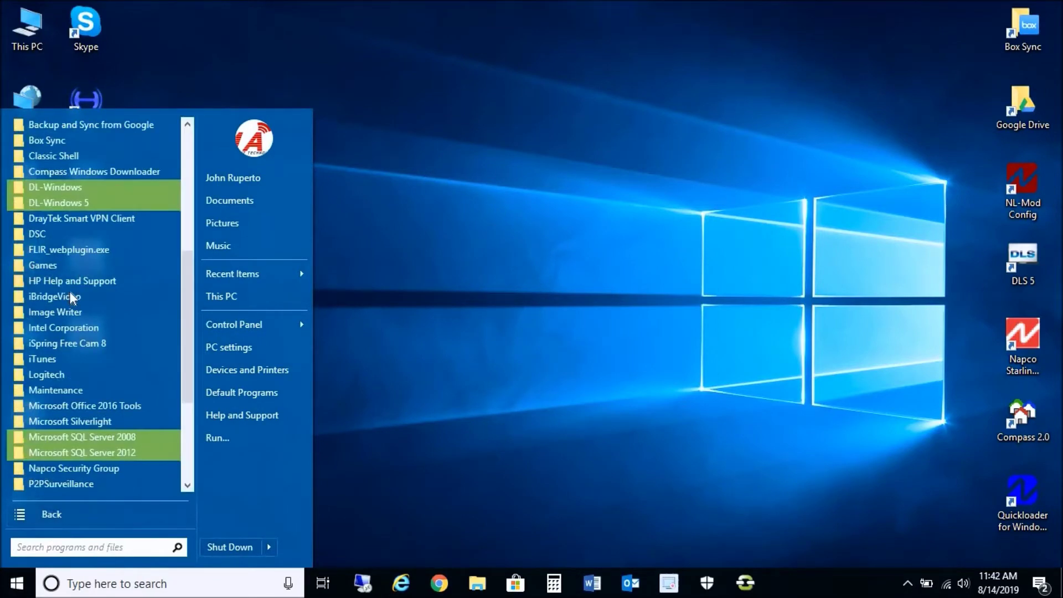
click(62, 205)
click(62, 220)
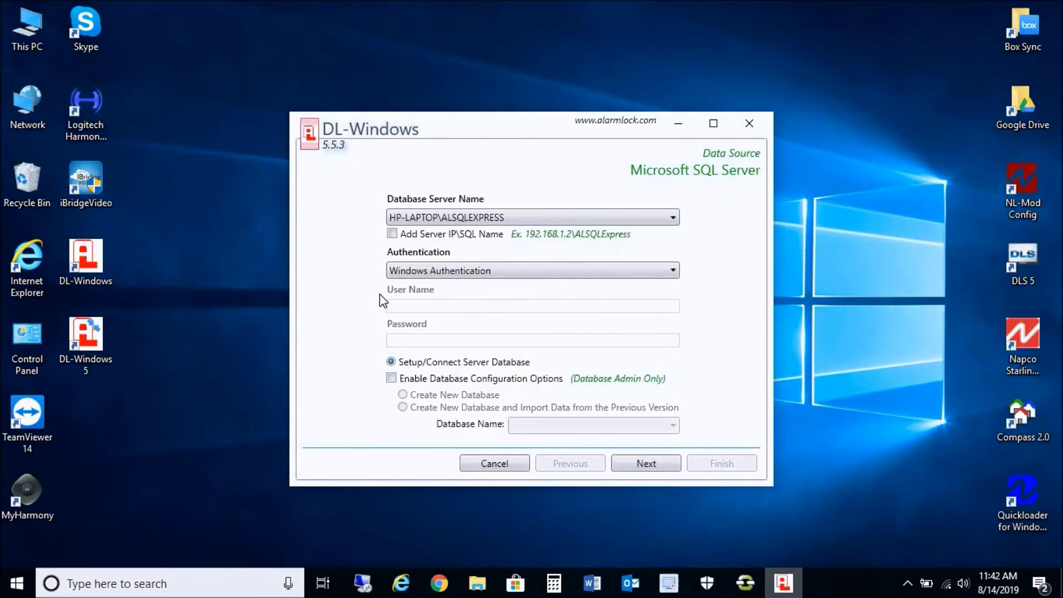
Step: Select server HP-LAPTOP\ALSQLEXPRESS2012, enable configuration options, choose Create New Database, and continue
click(520, 217)
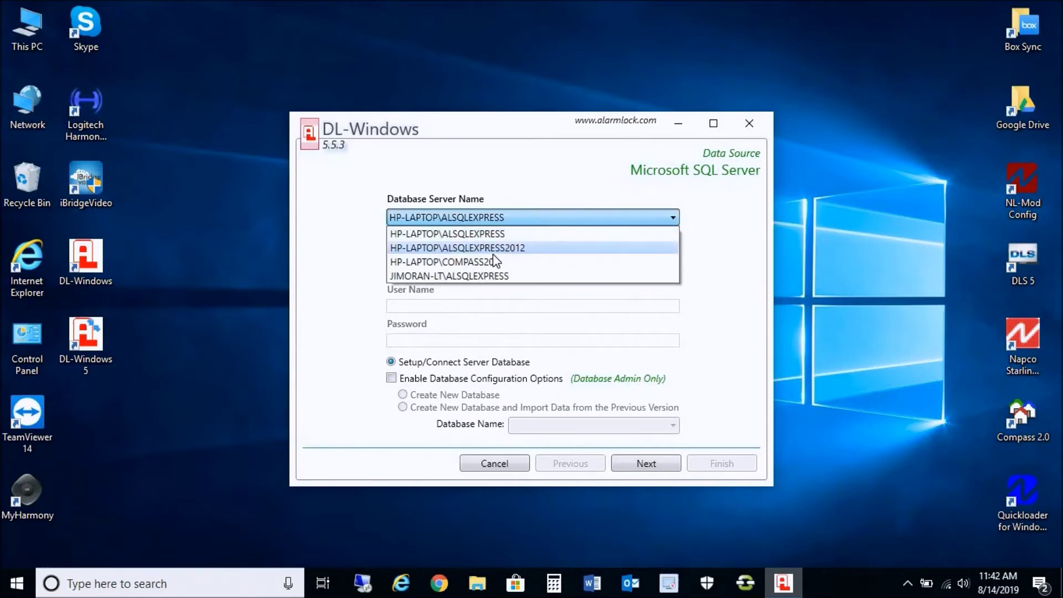
click(497, 250)
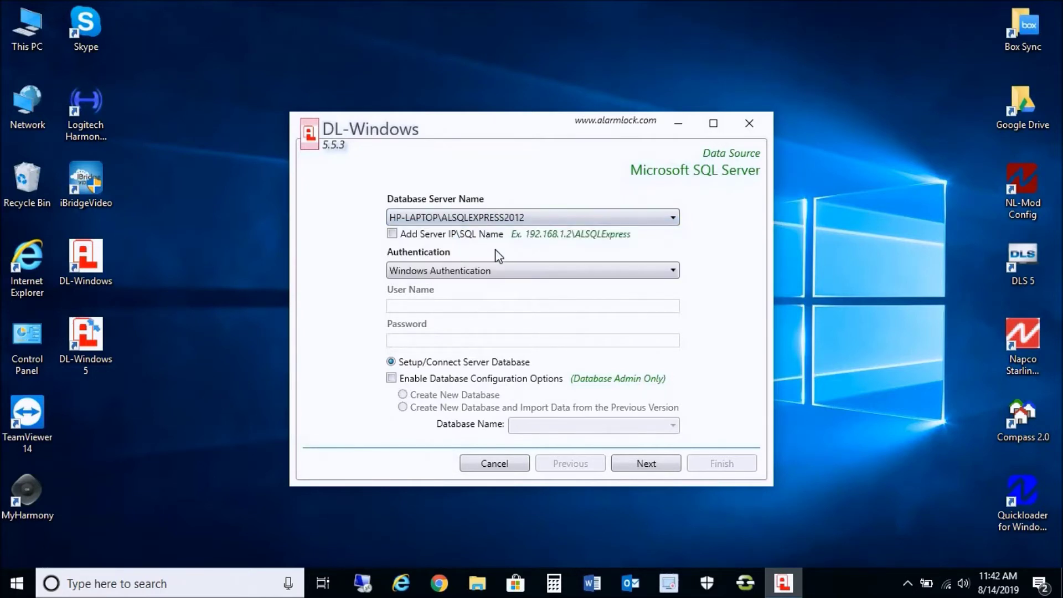
click(391, 378)
click(404, 396)
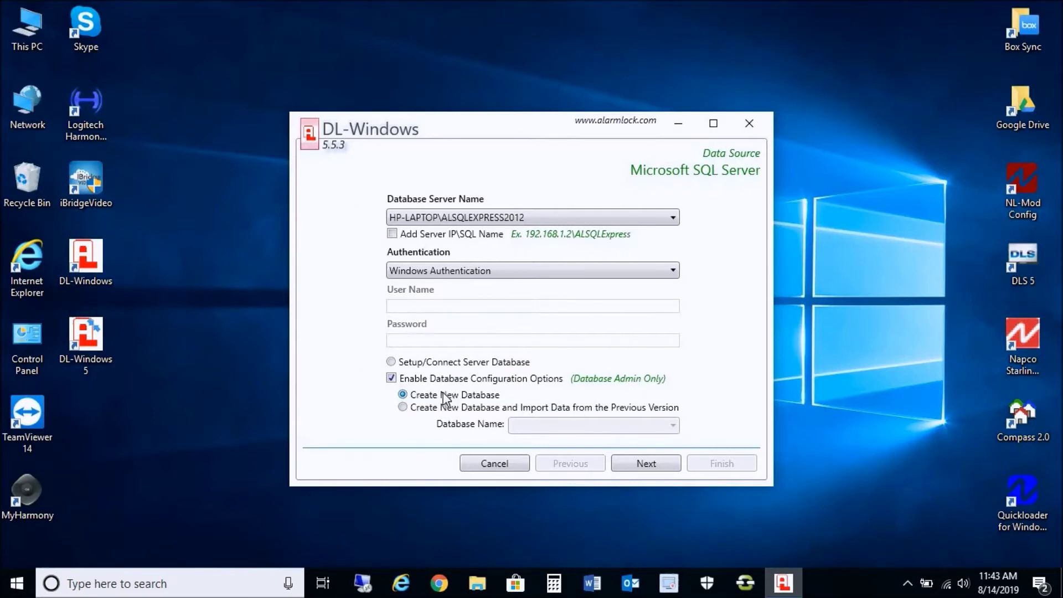
click(642, 462)
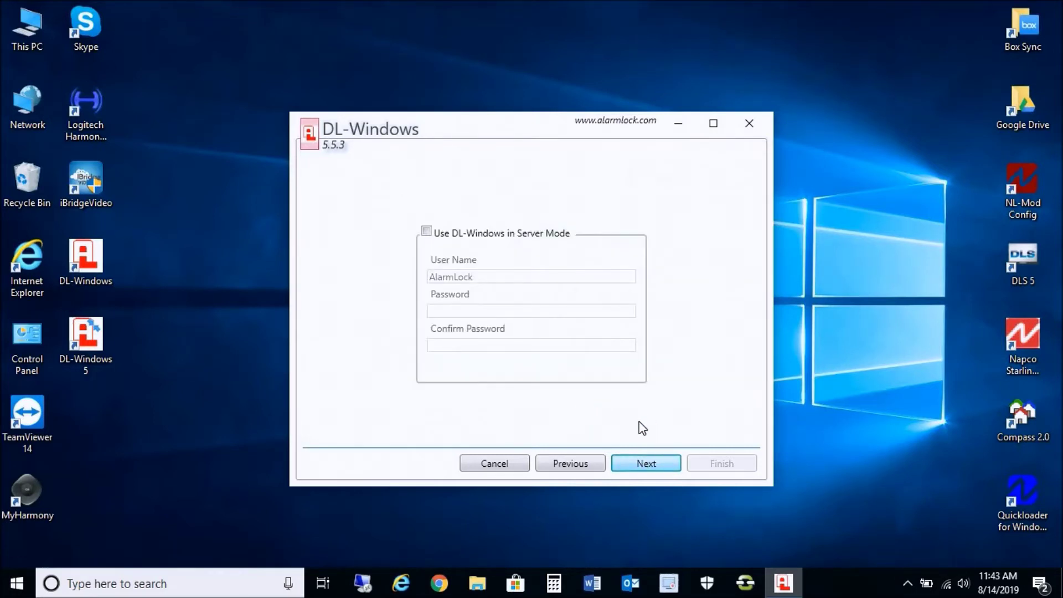
Step: Finish creating the new database, relaunch DL-Windows 5 from the desktop, and log in
click(657, 465)
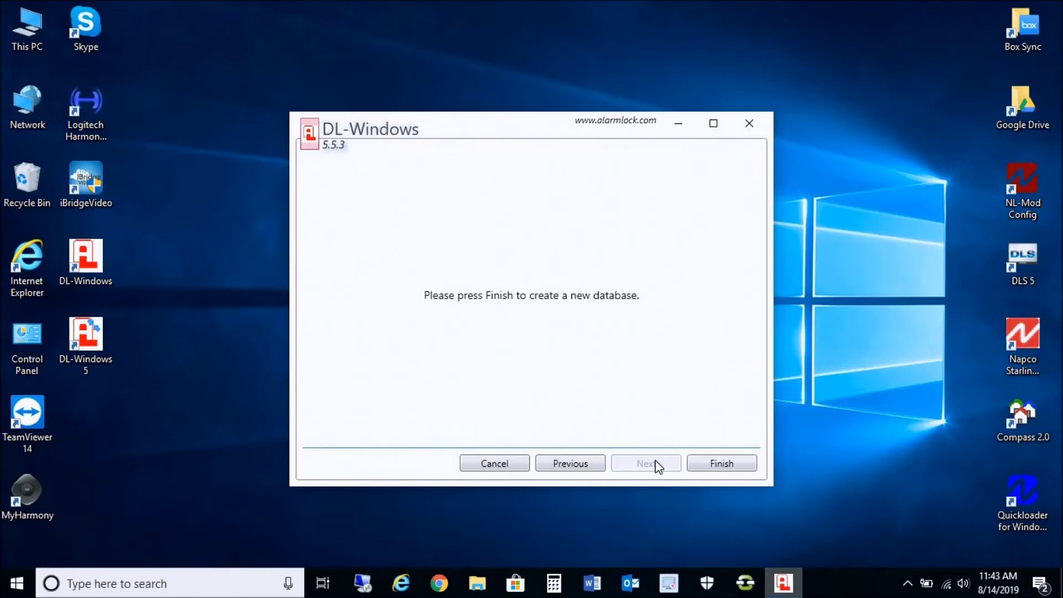
click(704, 465)
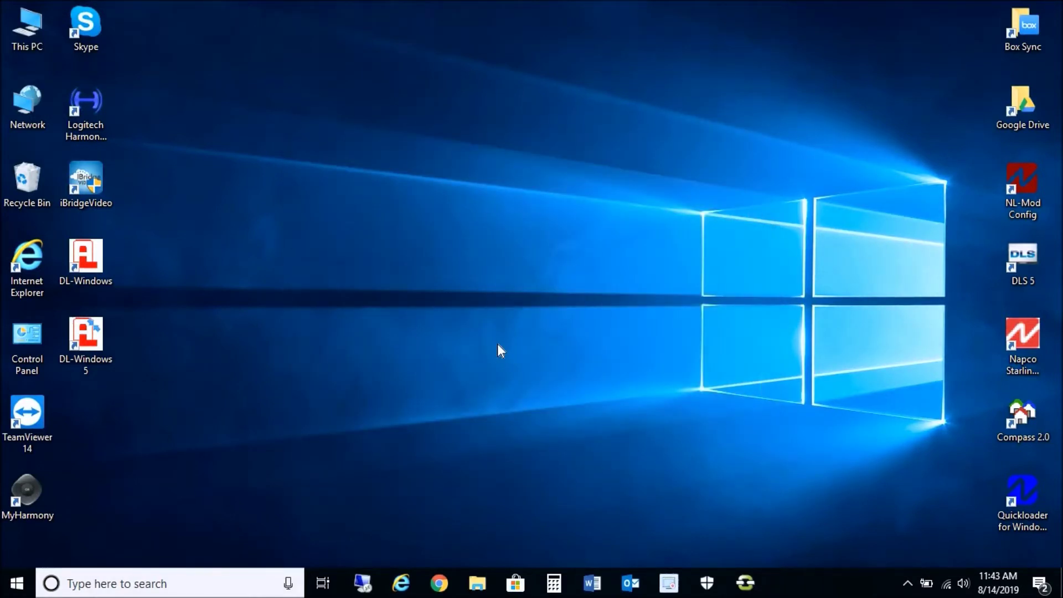
double_click(96, 335)
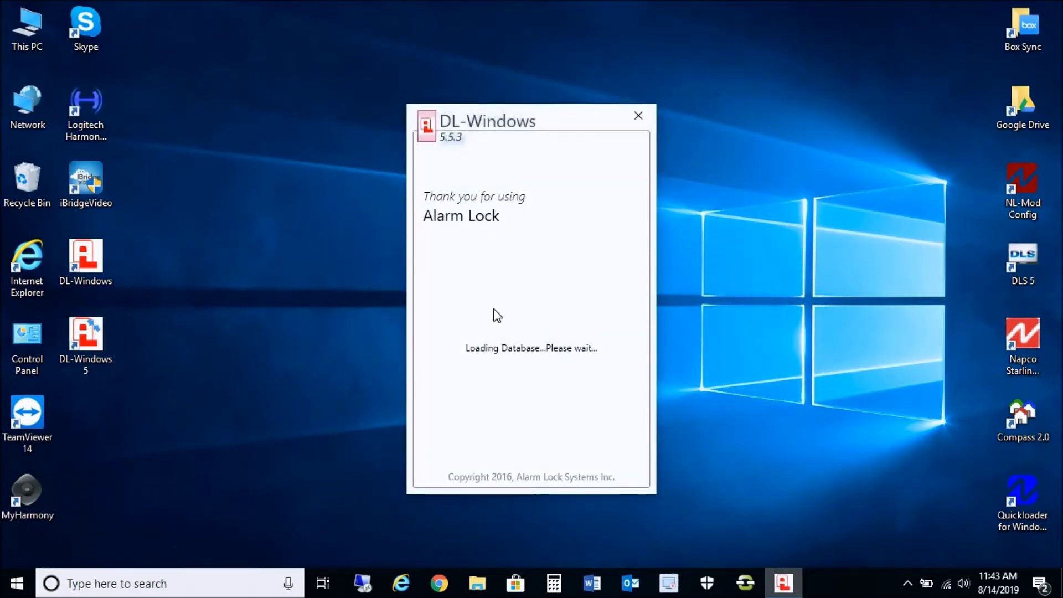
click(555, 391)
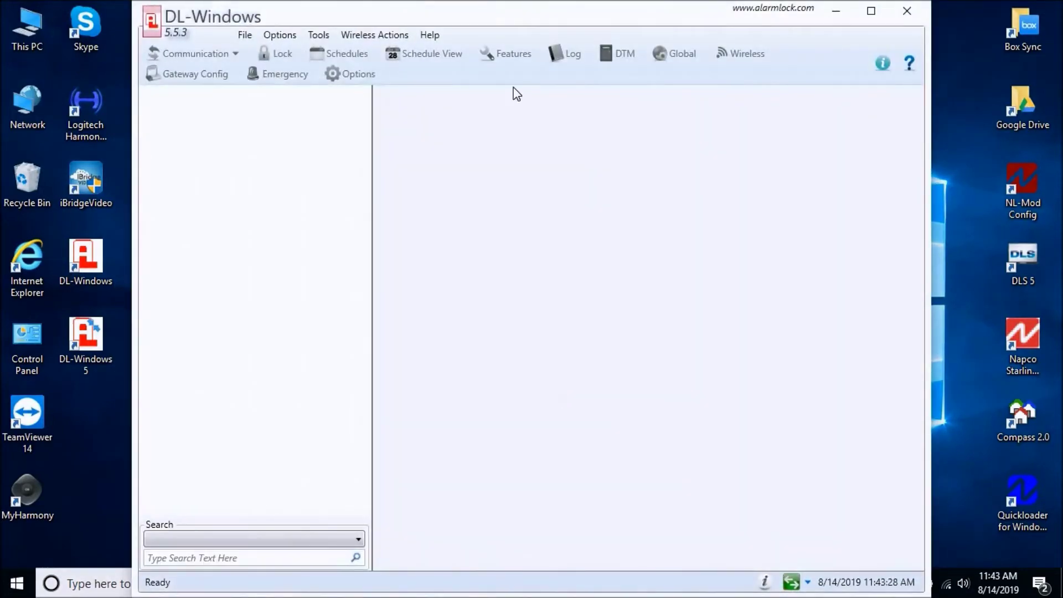
Step: Maximize the window and check in Help > About that the data source is HP-LAPTOP\ALSQLEXPRESS2012
double_click(507, 17)
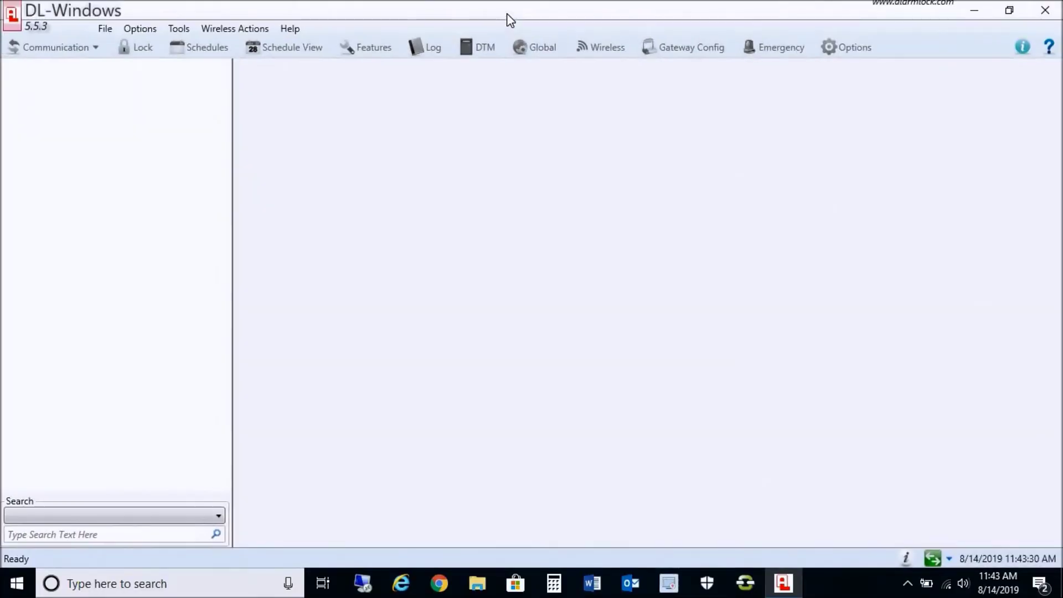
click(290, 29)
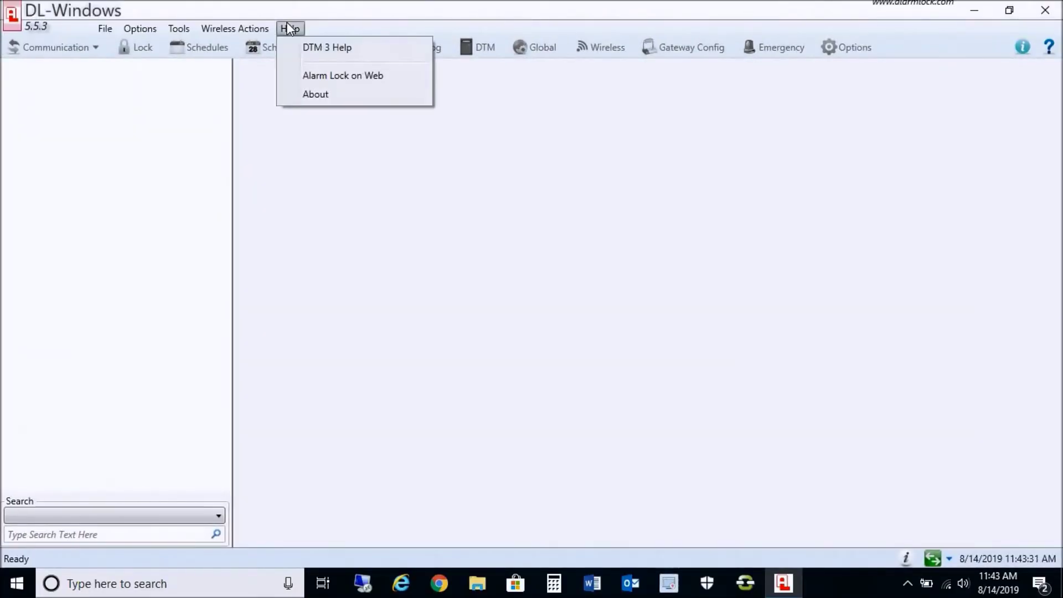
click(296, 93)
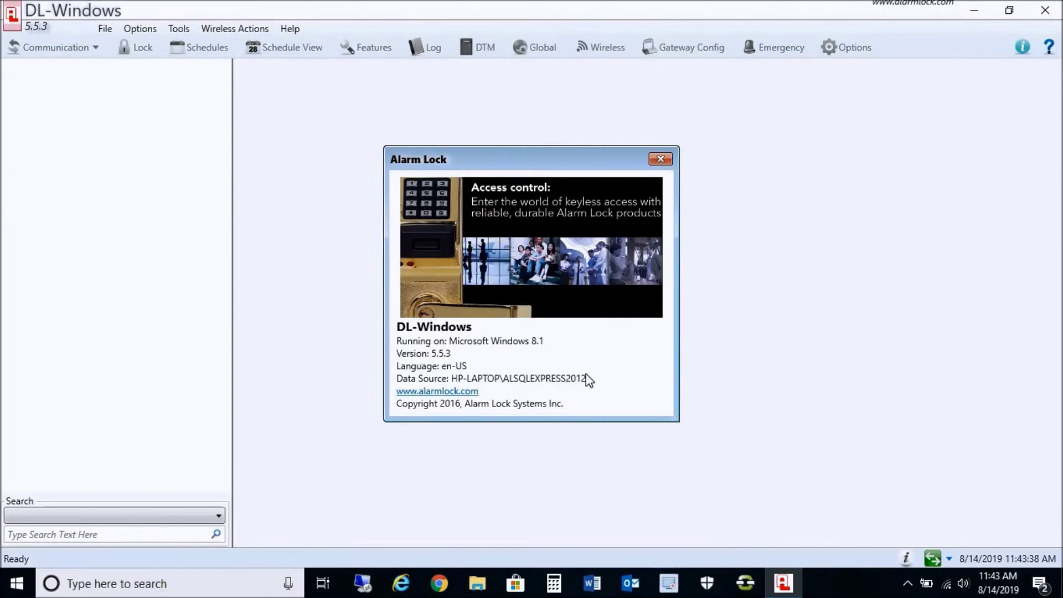
click(661, 160)
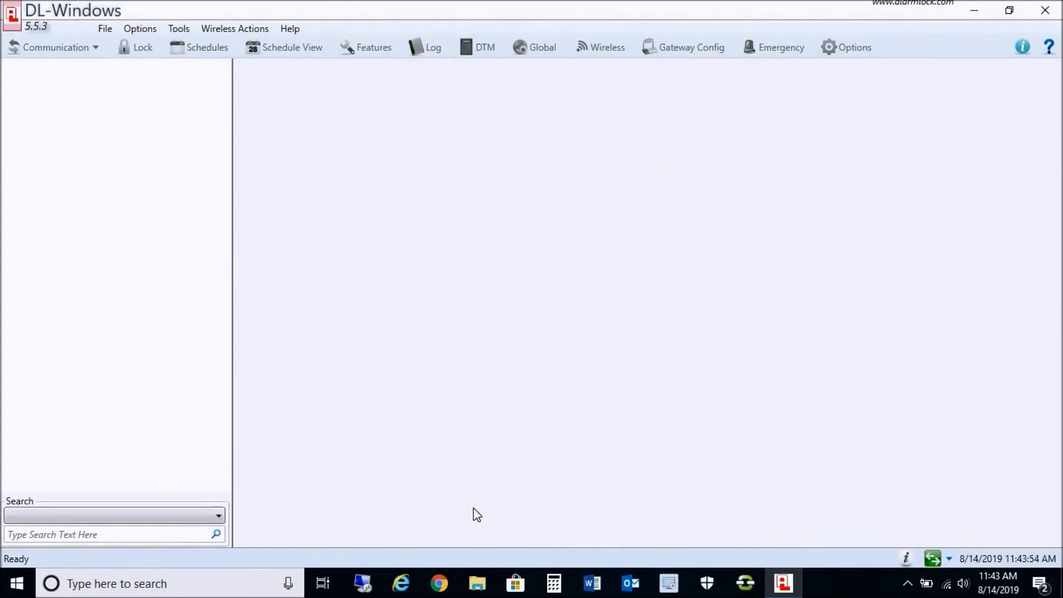
Step: In maximized File Explorer, open C:\Program Files\Microsoft SQL Server\MSSQL10.ALSQLEXPRESS\MSSQL\Backup
click(478, 587)
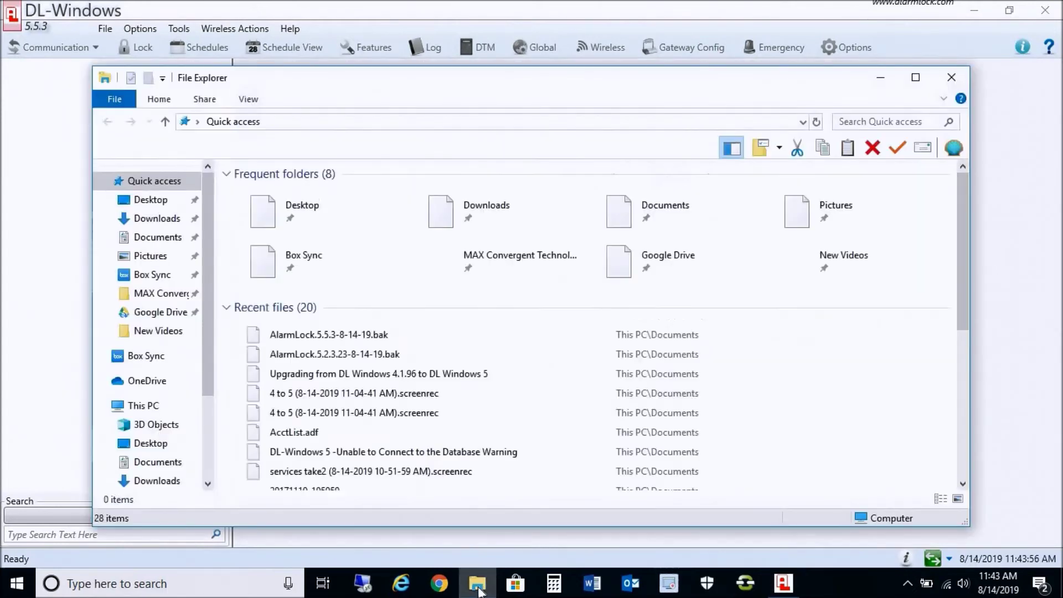
double_click(510, 78)
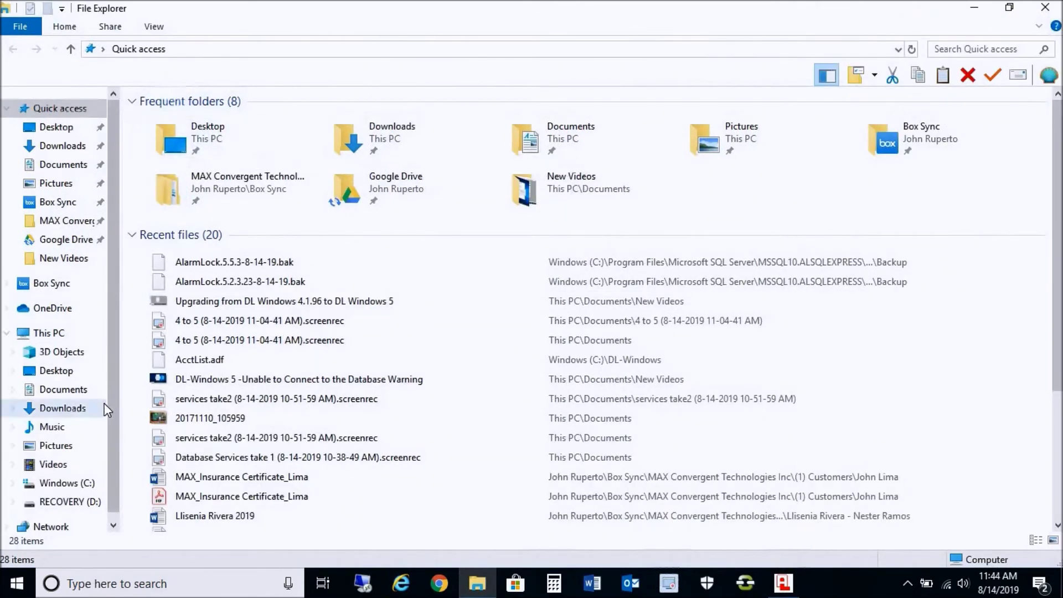
drag(112, 421, 112, 445)
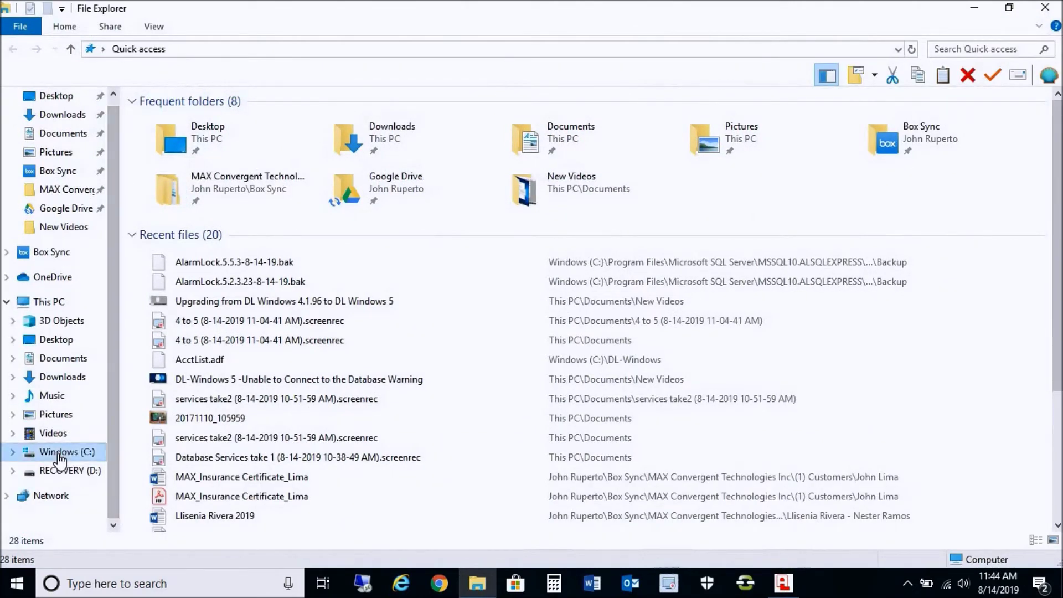
click(56, 452)
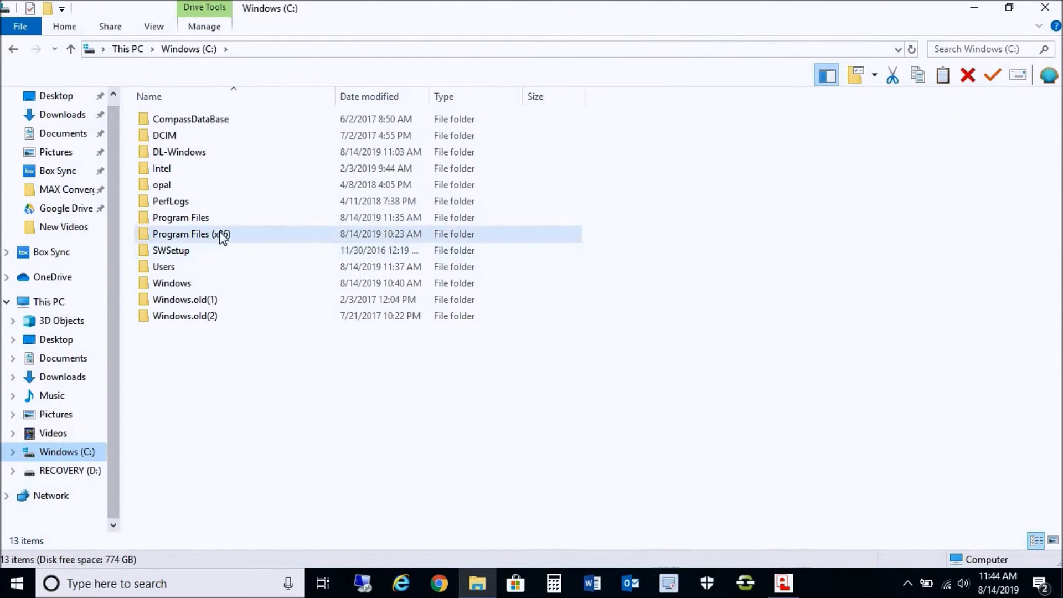
double_click(205, 224)
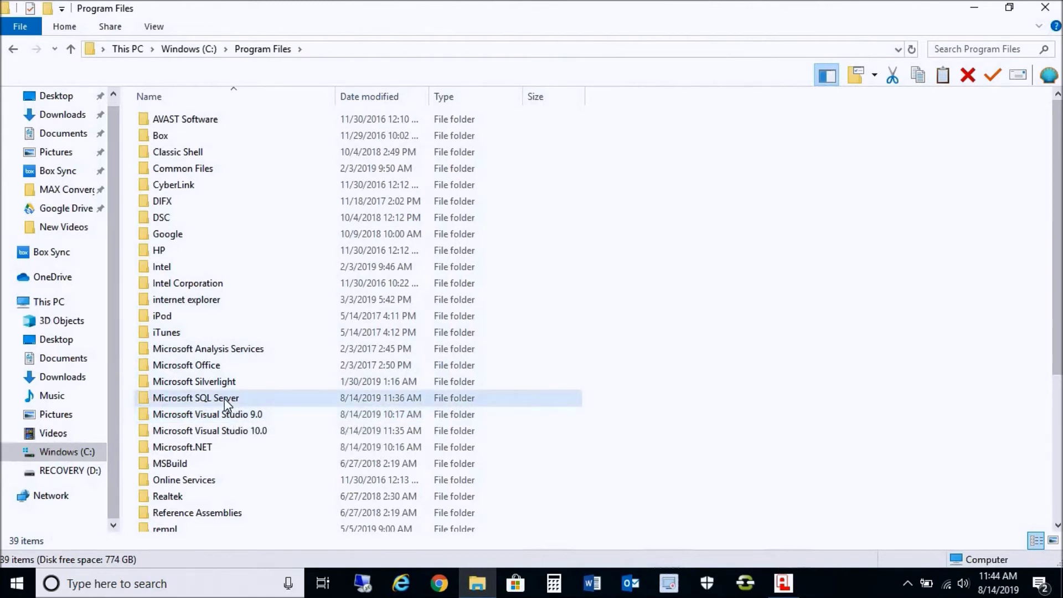
double_click(224, 398)
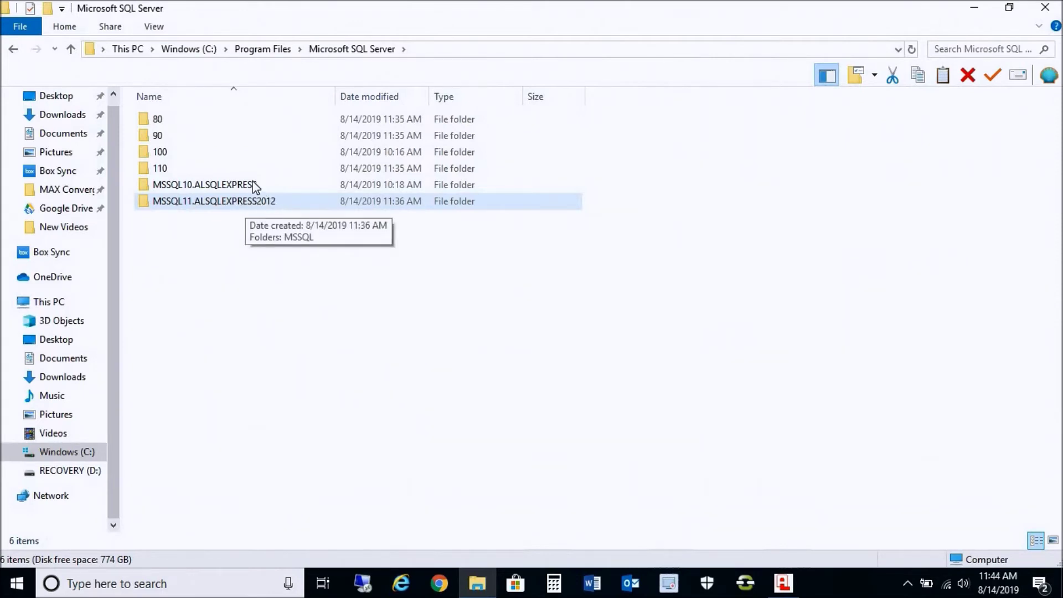
double_click(231, 184)
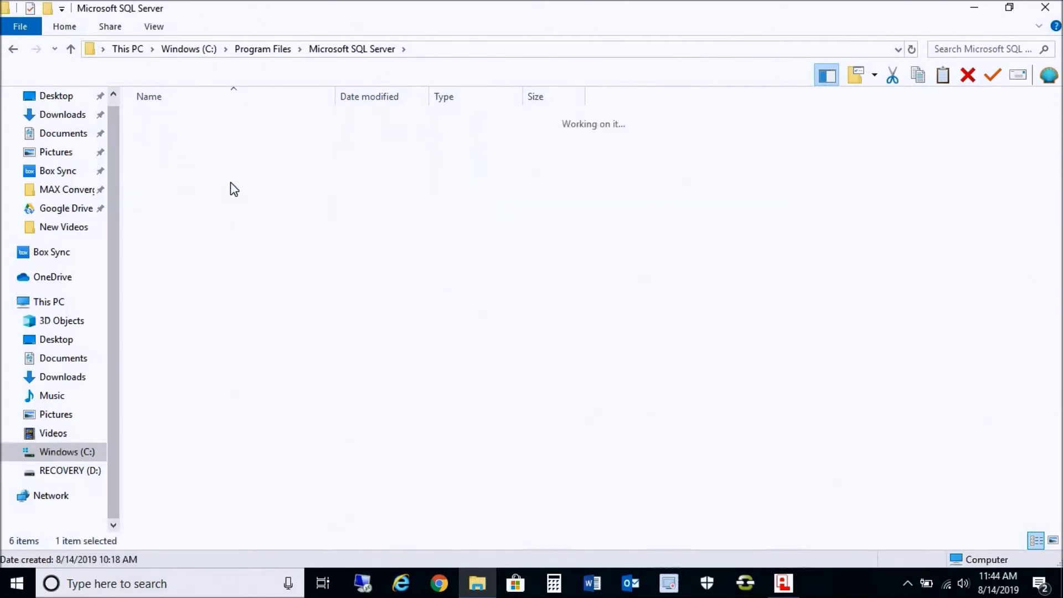
double_click(170, 121)
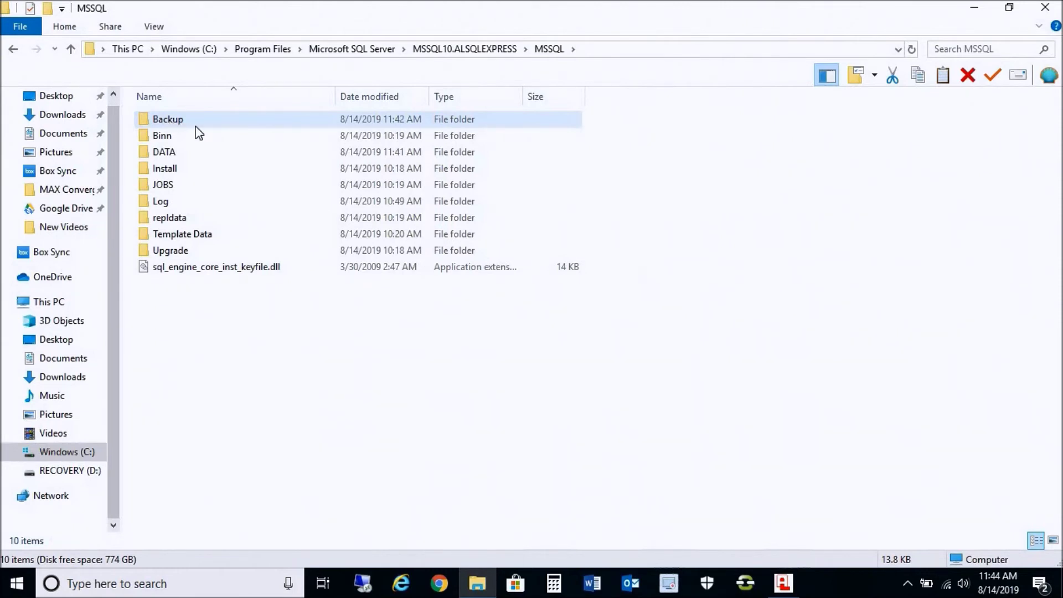
click(169, 122)
double_click(170, 121)
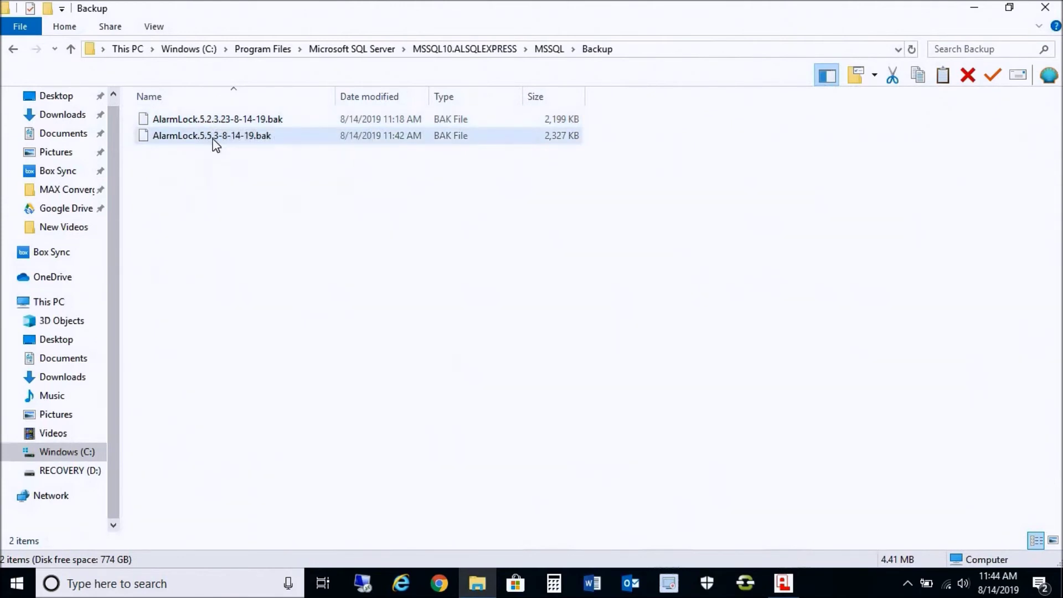
Step: Copy AlarmLock.5.5.3-8-14-19.bak and return to the Microsoft SQL Server folder
right_click(214, 140)
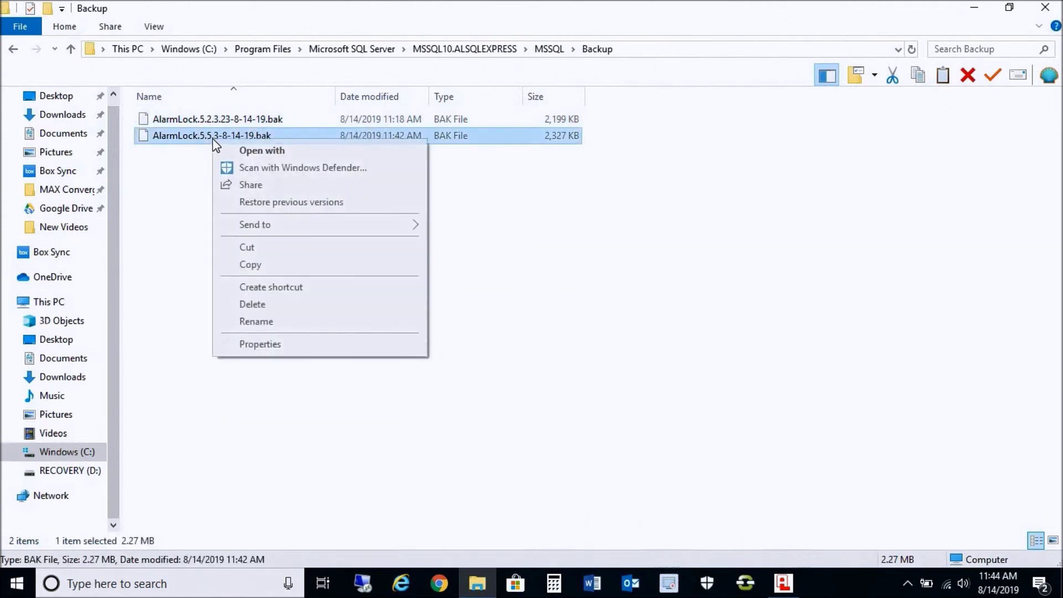
click(248, 264)
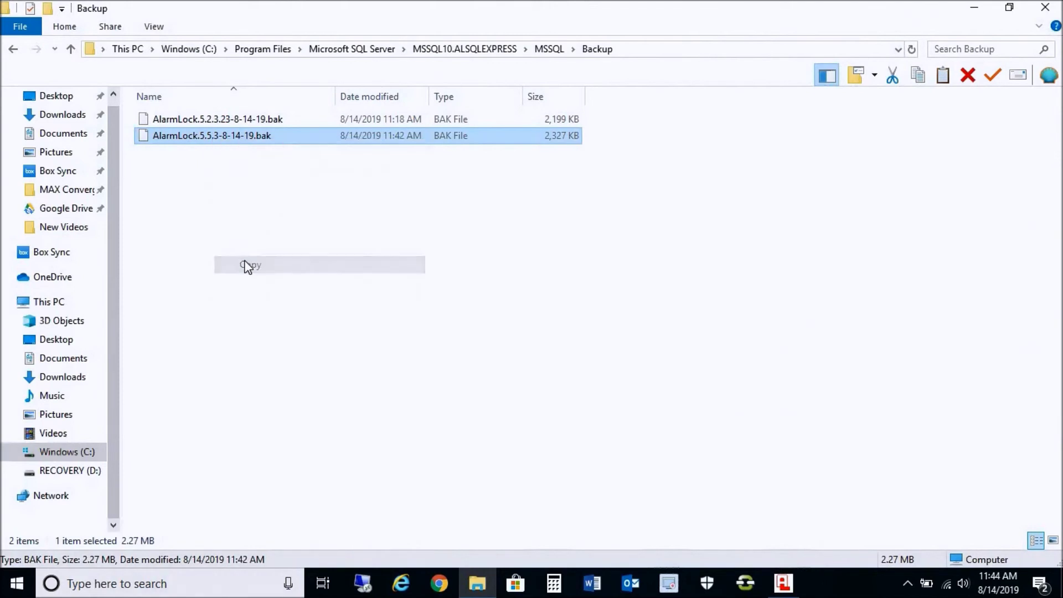
click(17, 49)
click(17, 49)
click(16, 49)
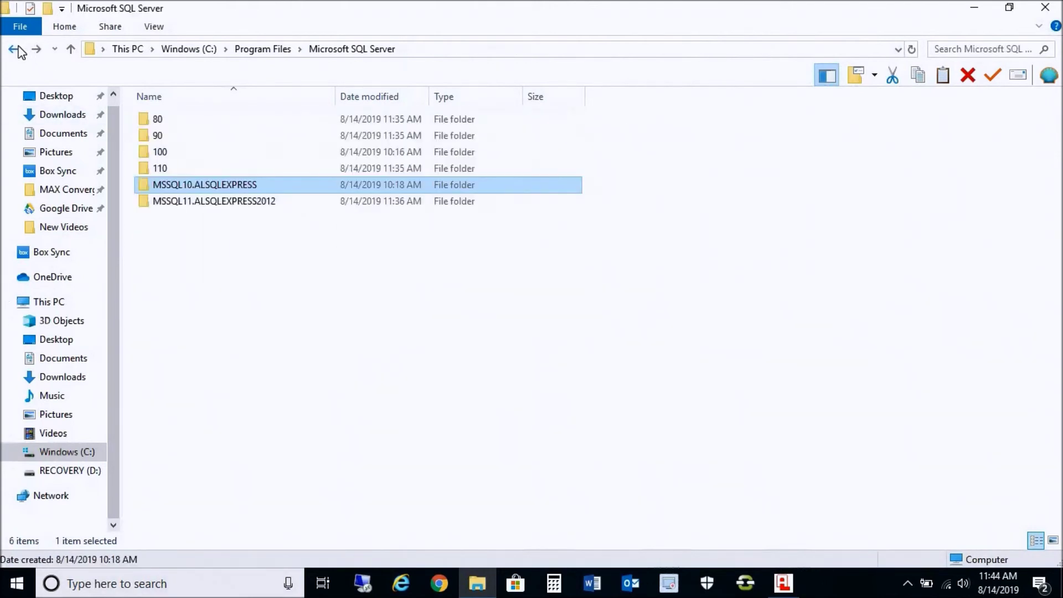
Step: Paste the backup into MSSQL11.ALSQLEXPRESS2012\MSSQL\Backup, granting folder access, then minimize Explorer
double_click(230, 201)
double_click(183, 118)
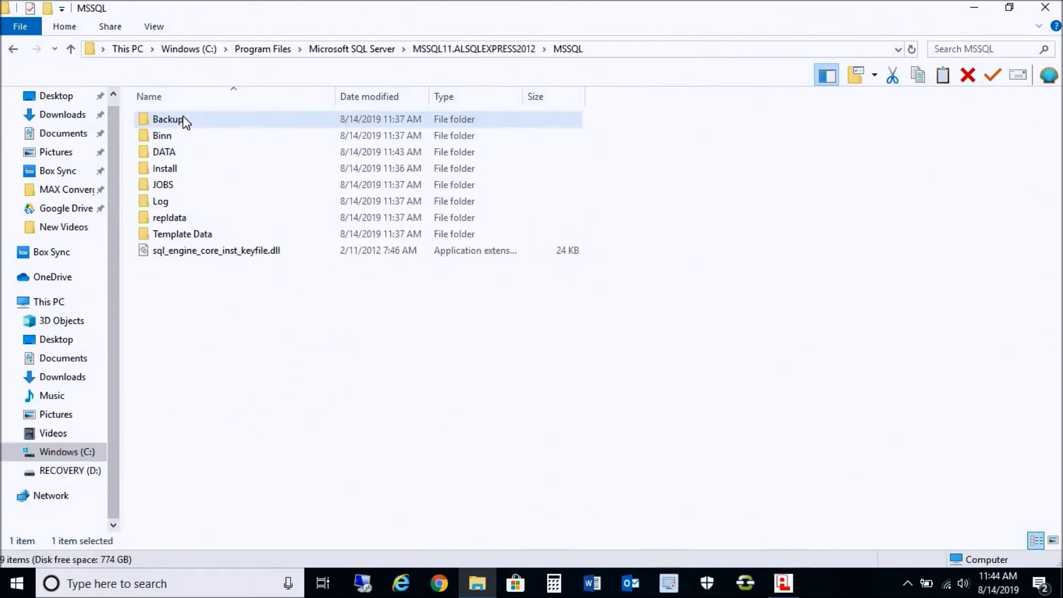
double_click(187, 119)
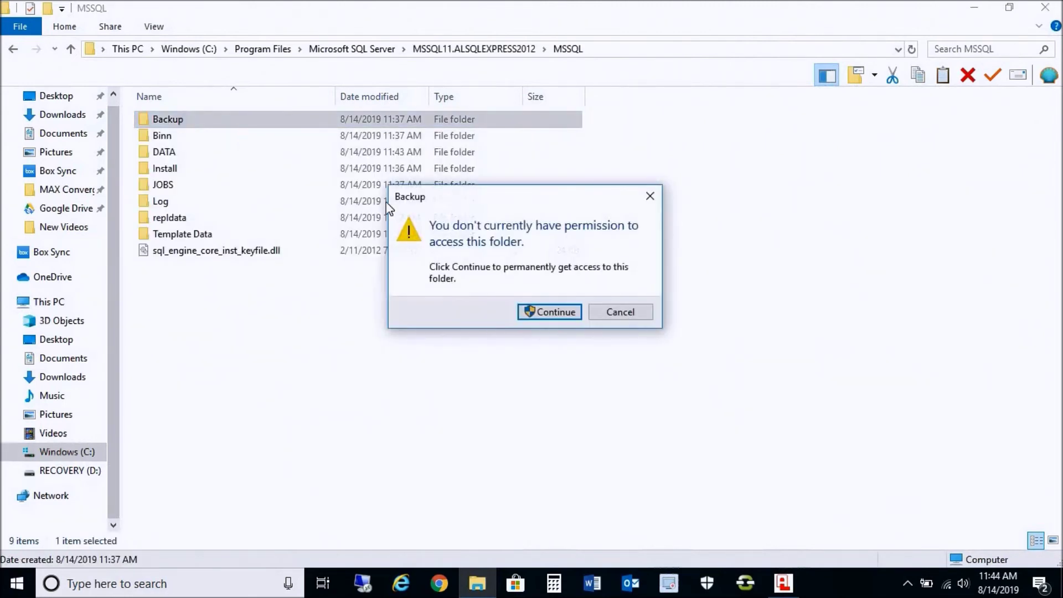
click(551, 311)
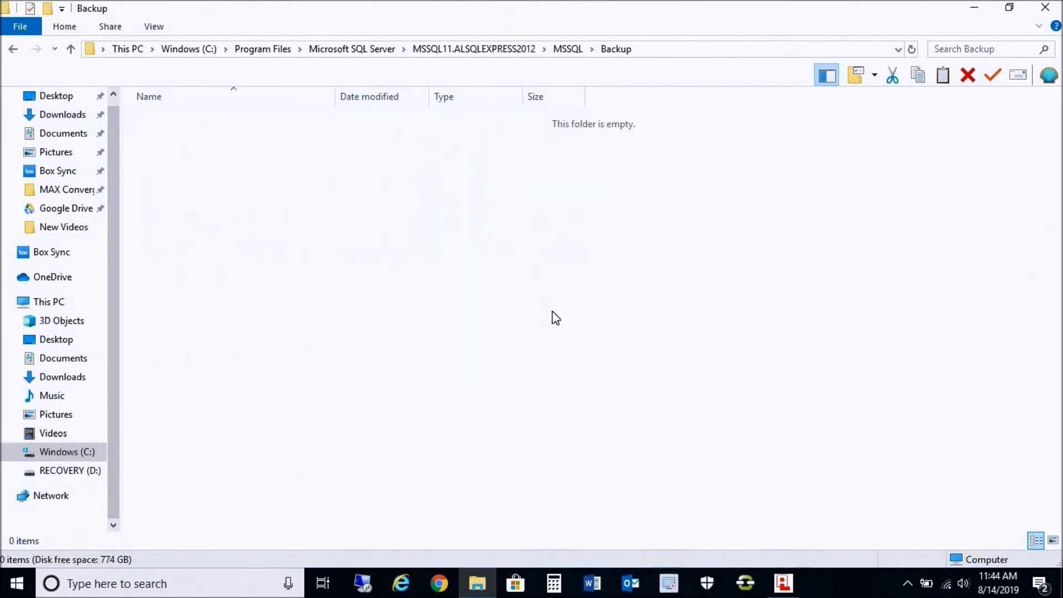
right_click(303, 177)
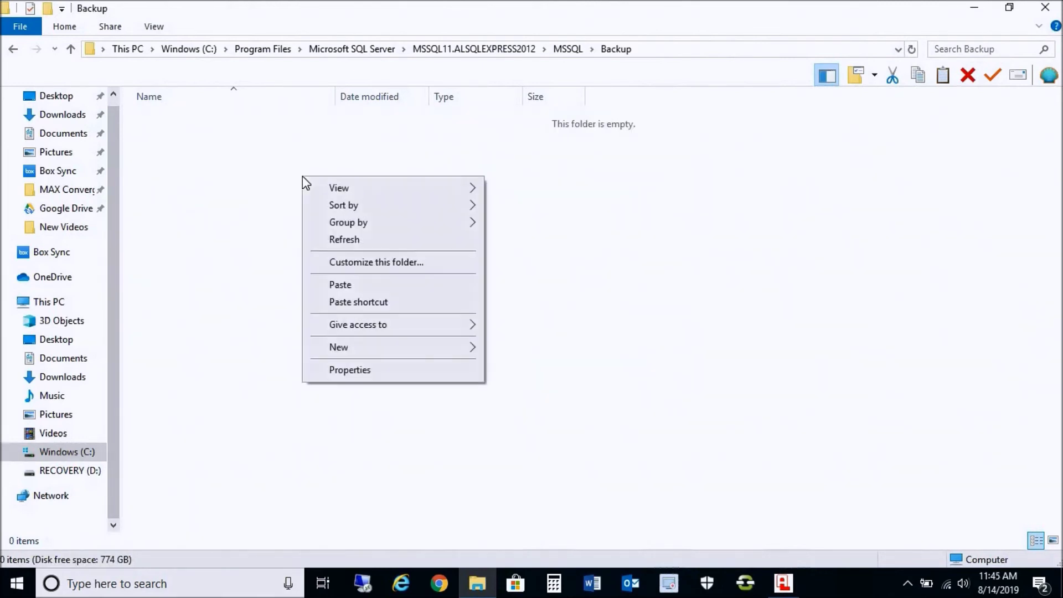
click(347, 293)
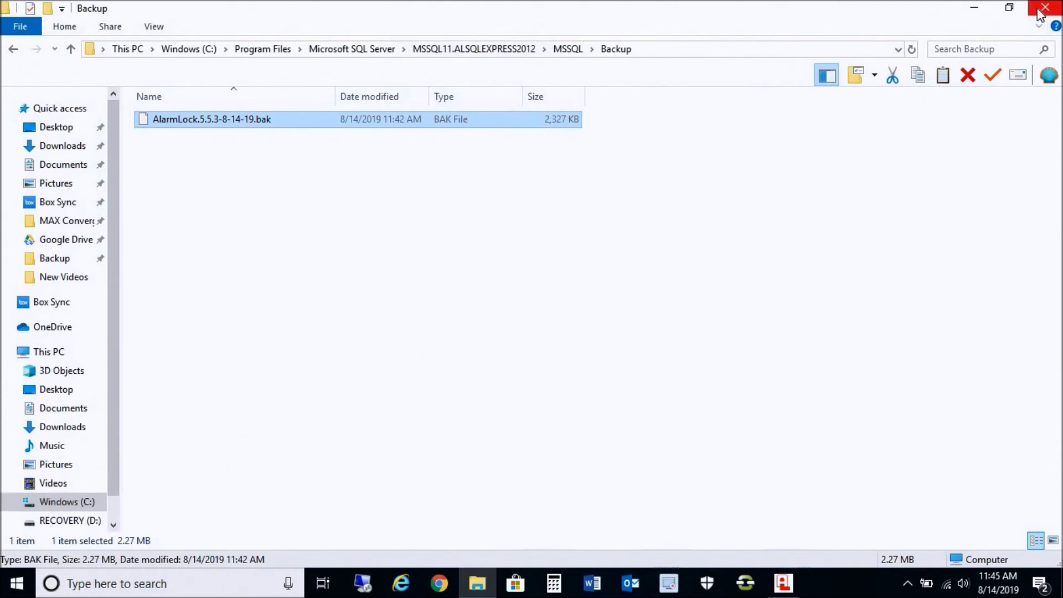
click(975, 9)
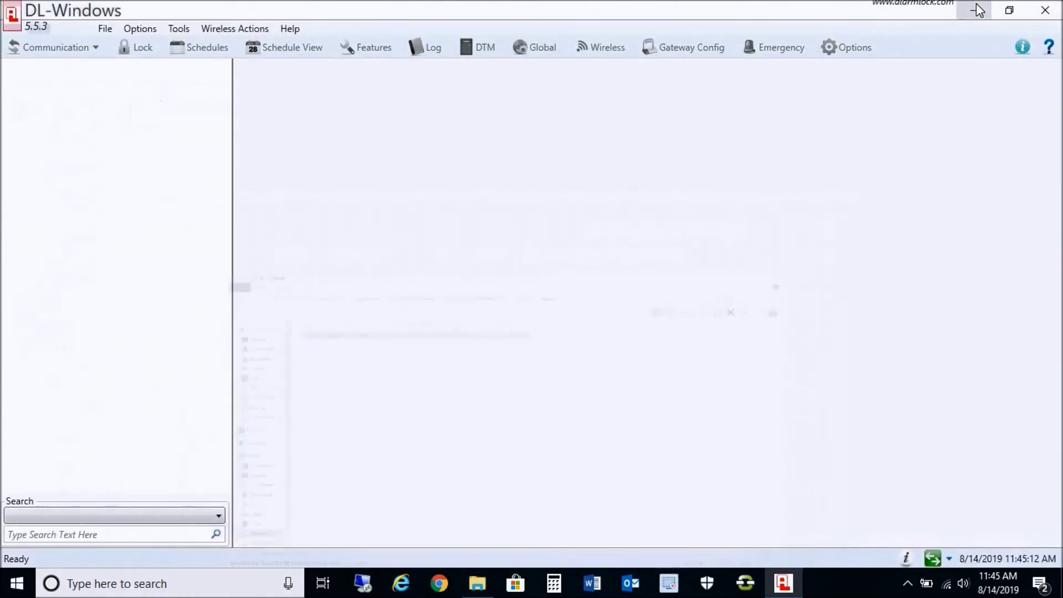
Step: Run Tools > Restore Database using the AlarmLock.5.5.3-8-14-19.bak backup file
click(180, 32)
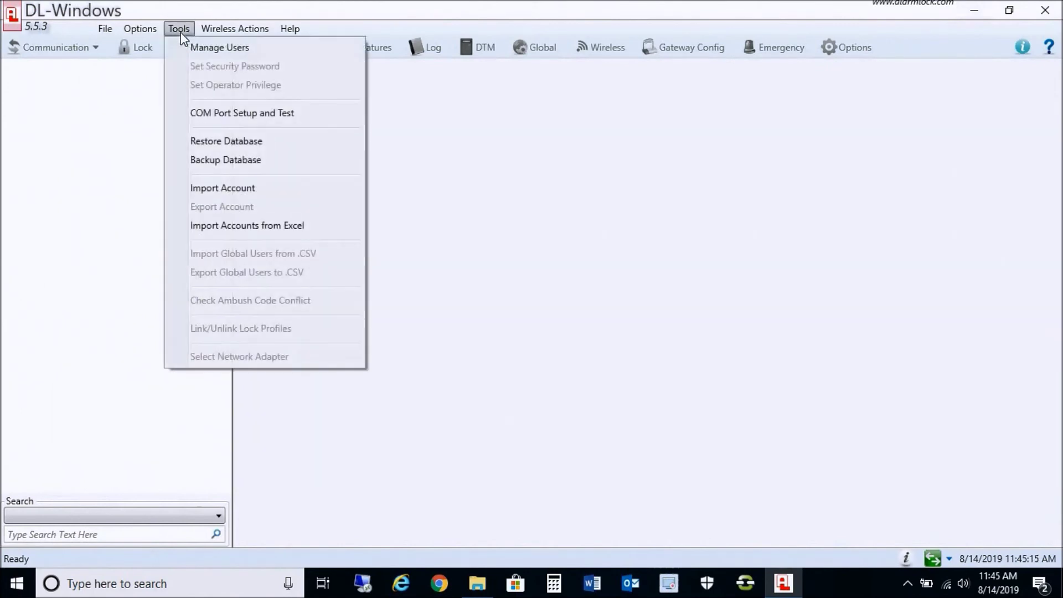
click(217, 148)
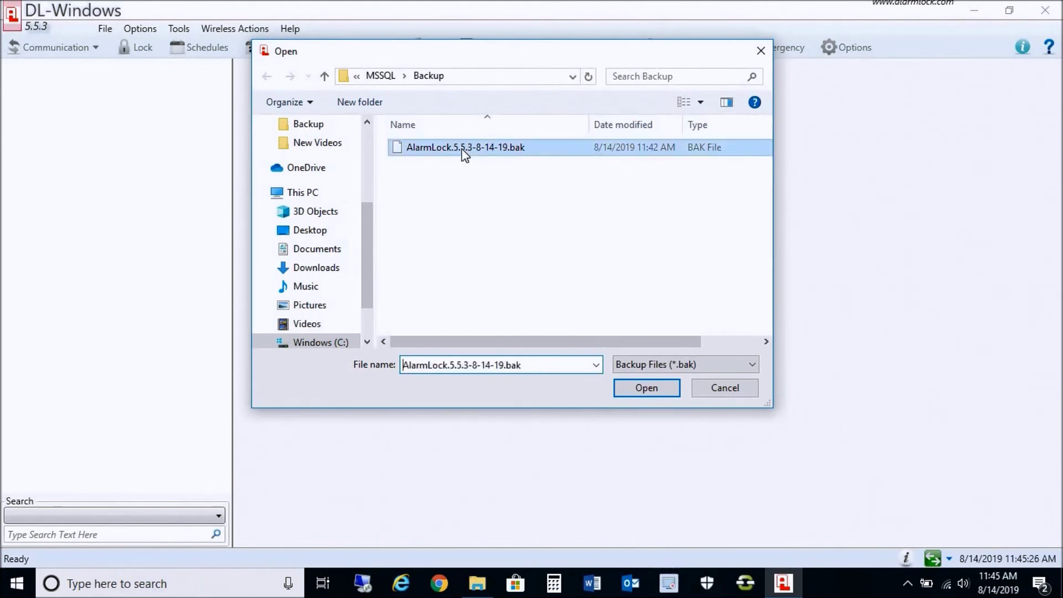
double_click(464, 148)
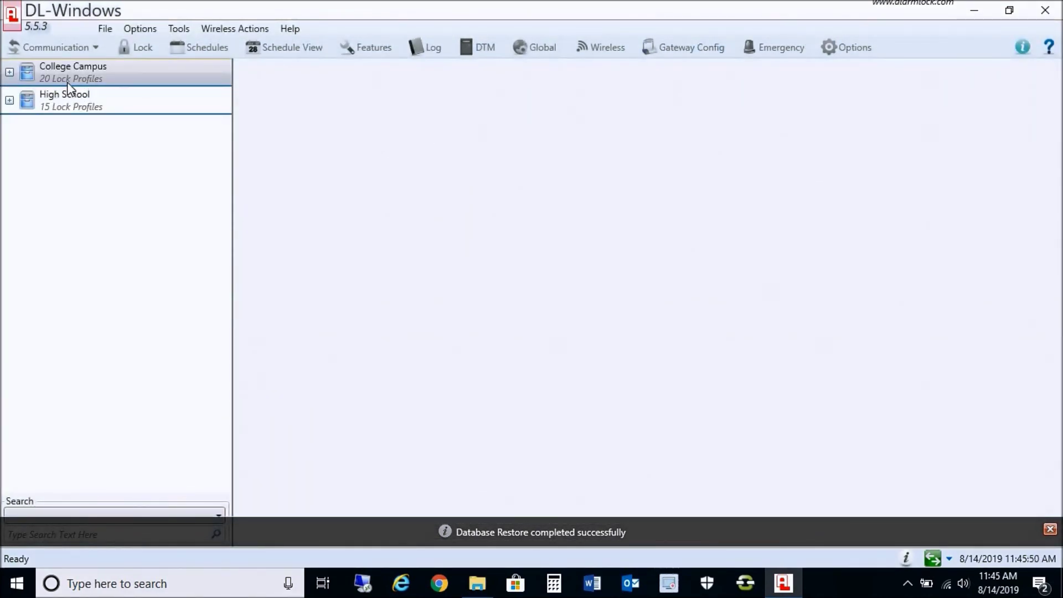
Step: Expand High School, view Hallway 1's lock data and Global Users, then close both dialogs
double_click(31, 78)
click(10, 72)
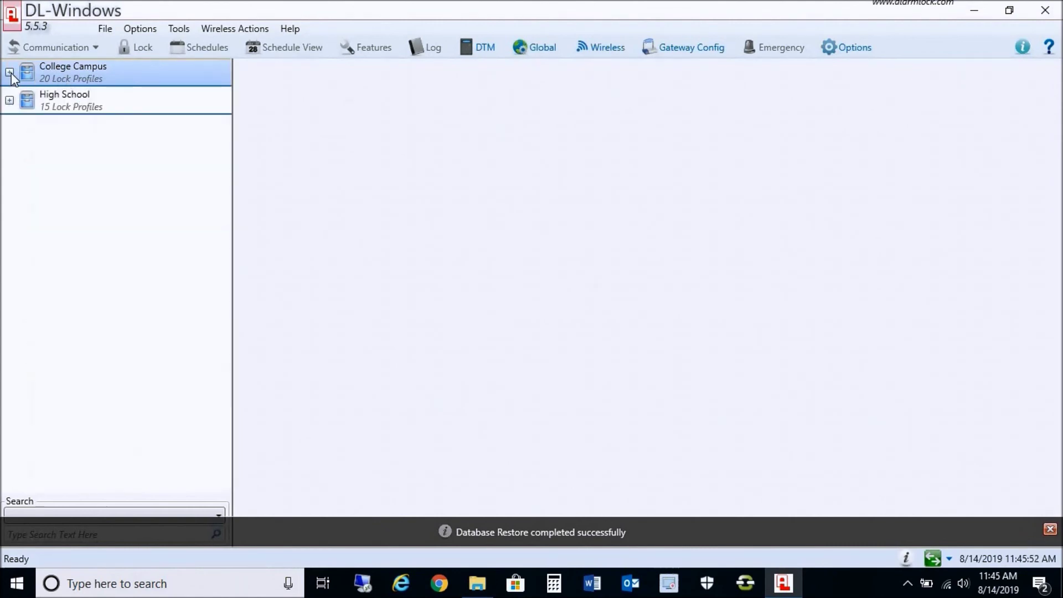
double_click(70, 107)
double_click(82, 125)
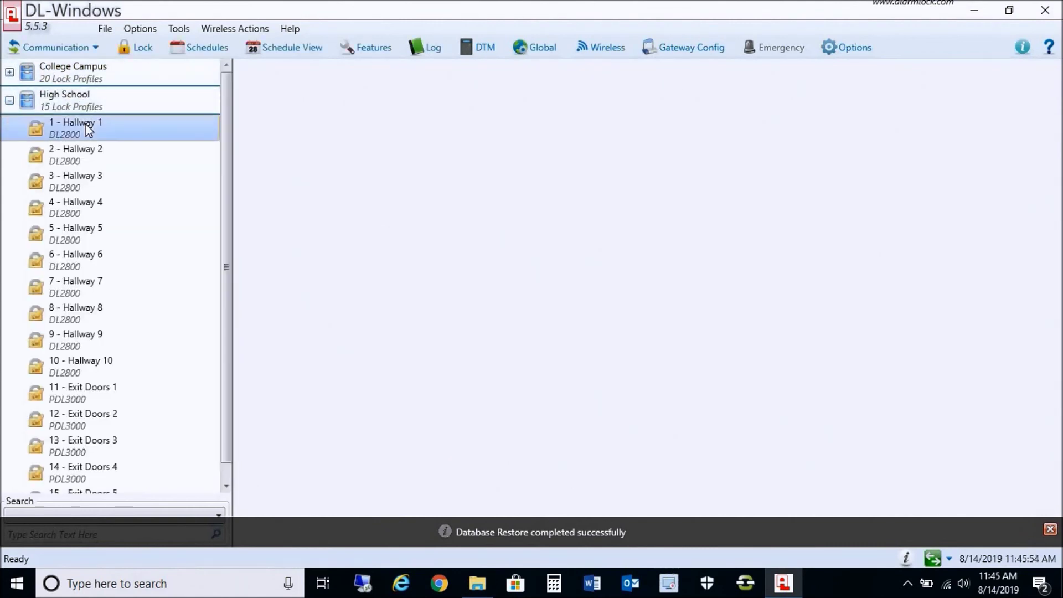
click(535, 48)
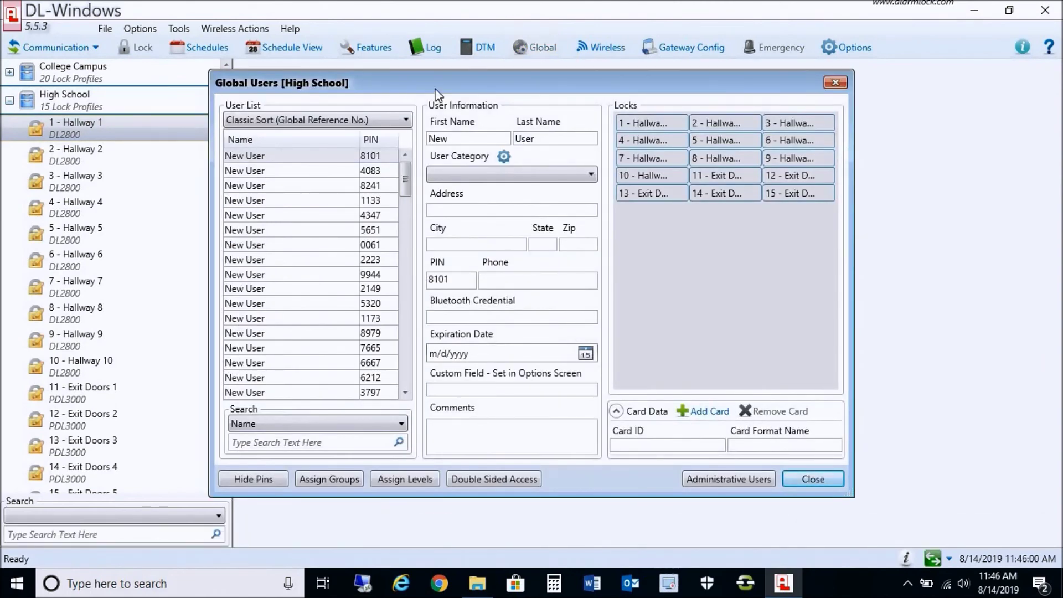
click(834, 83)
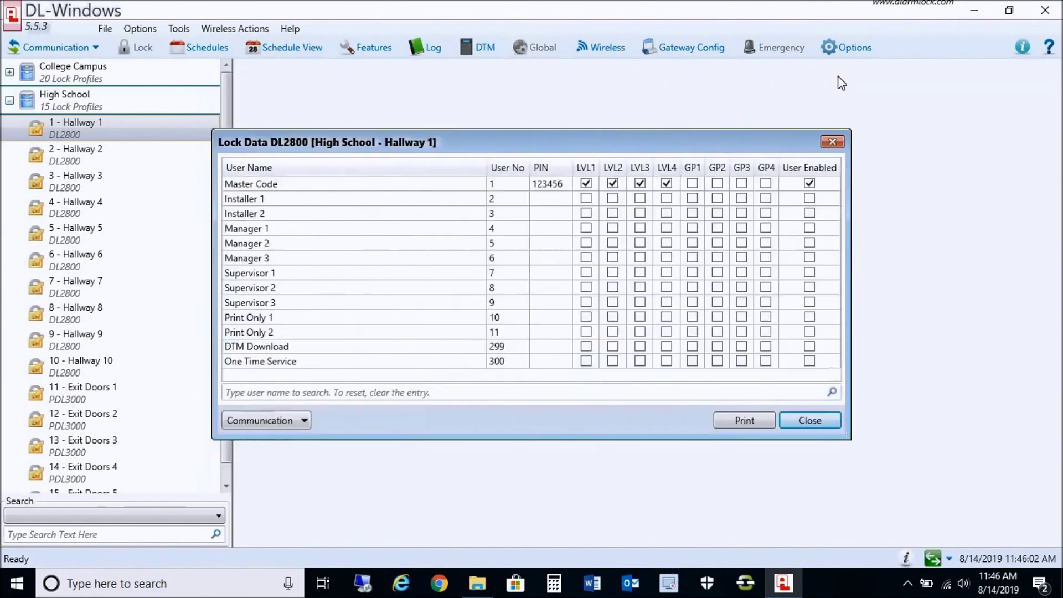
click(838, 143)
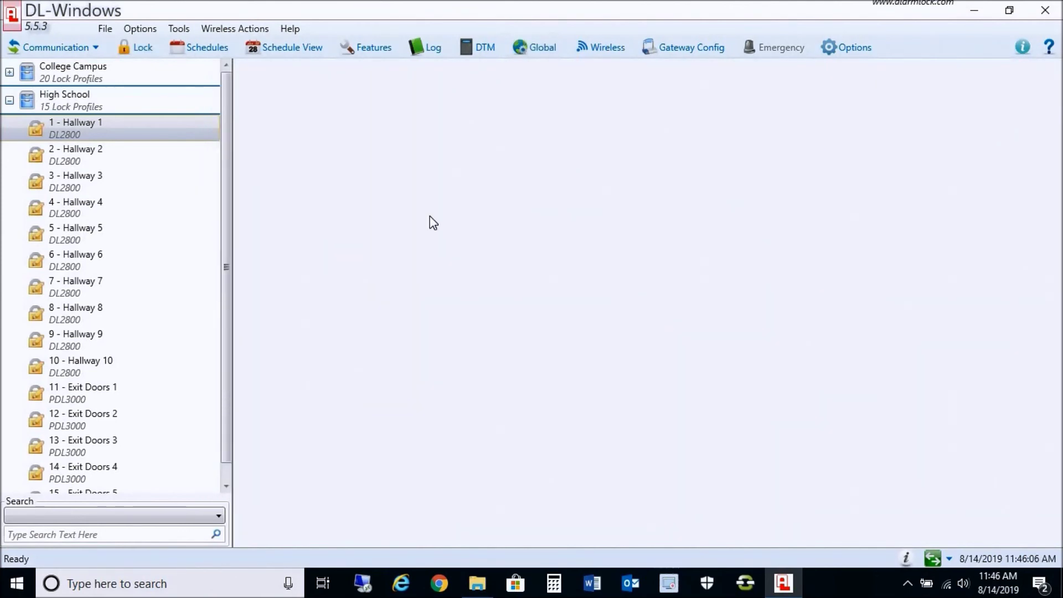